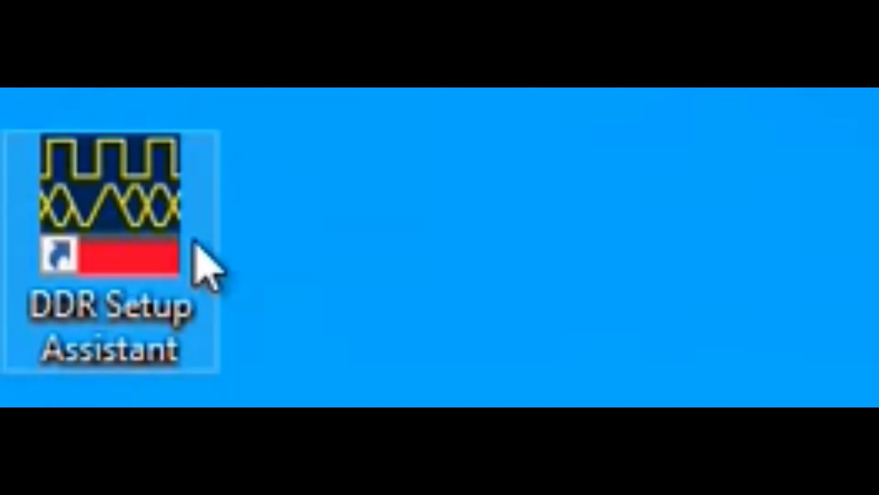
- Launch the DDR Setup Assistant, and specify logic analyzer module U4164A-1 with the DDR4 bus type
double_click(193, 240)
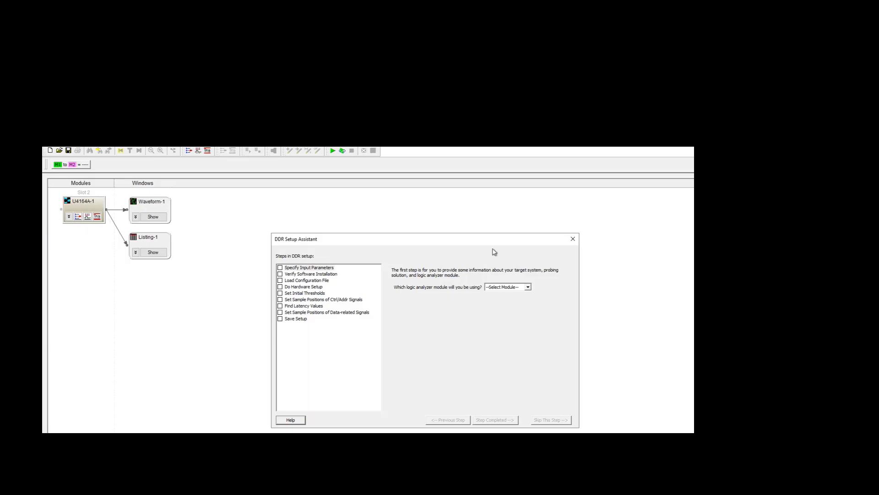
left_click(529, 287)
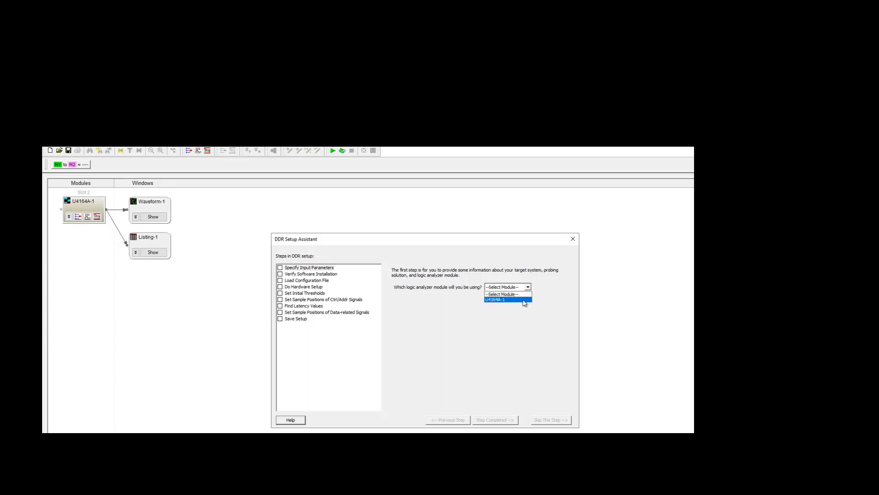
left_click(524, 300)
left_click(533, 298)
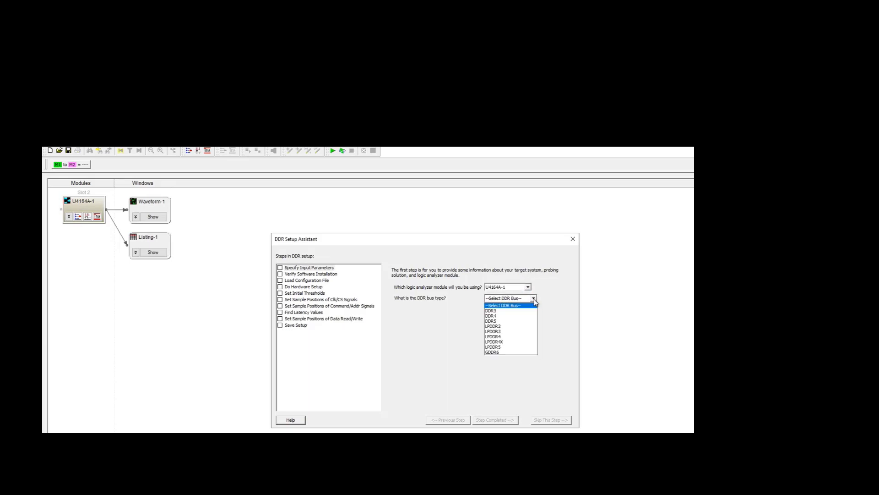
left_click(502, 317)
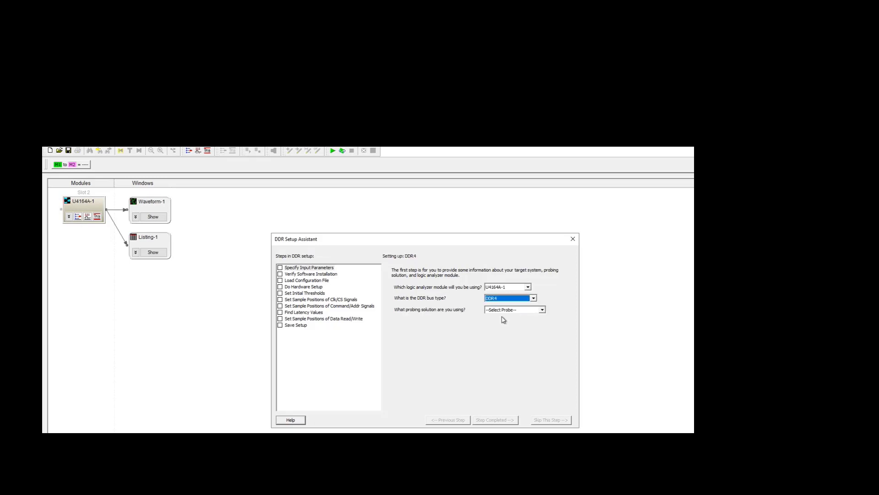
- Specify BGA as the probing solution and x8 8-bit as the DRAM type and data width
left_click(542, 311)
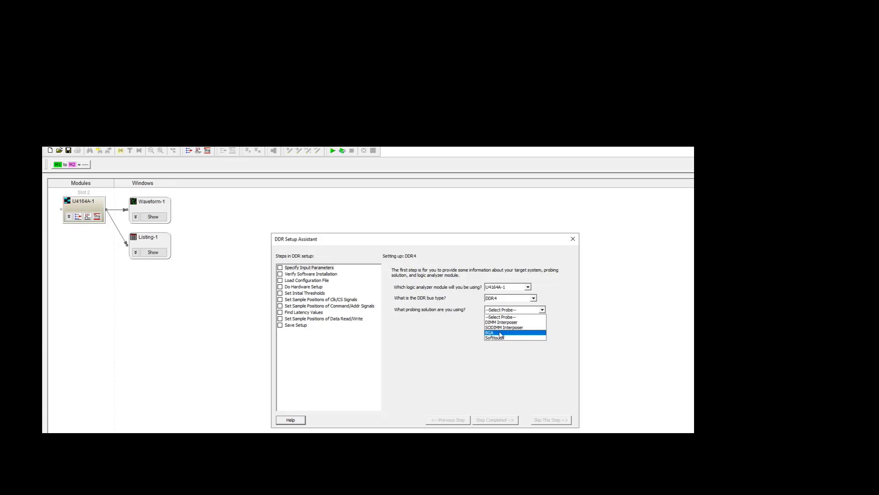
left_click(500, 333)
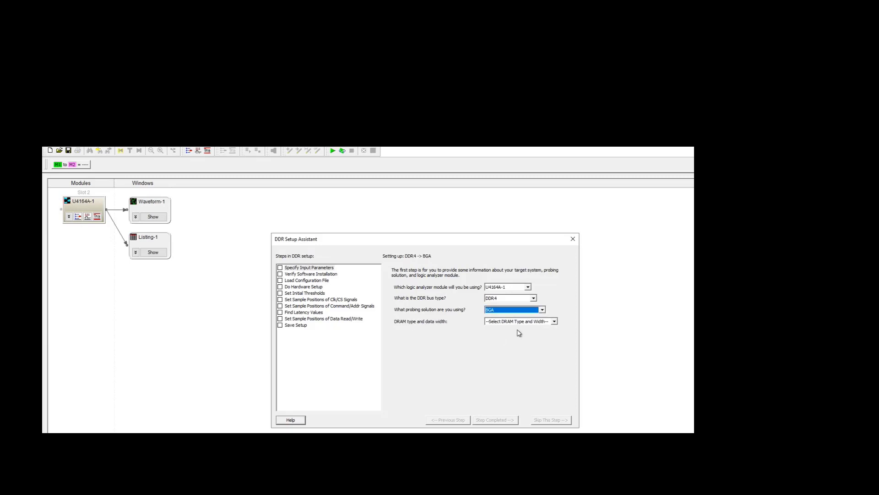
left_click(554, 321)
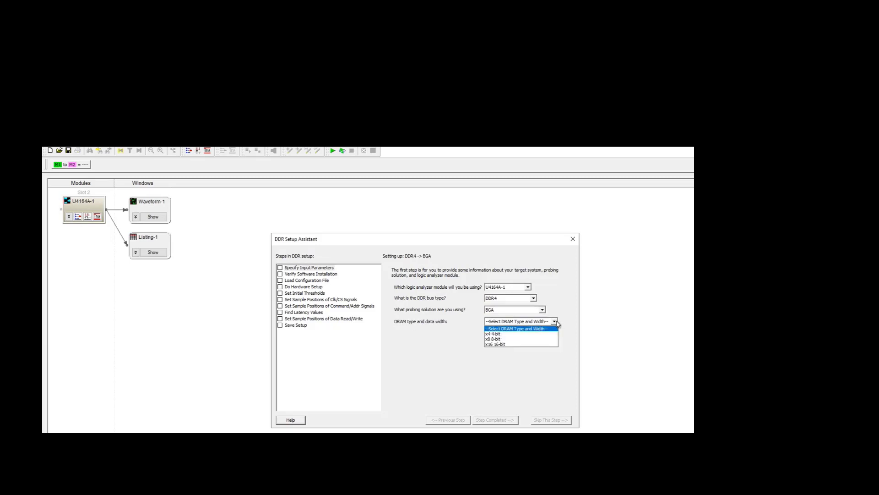
left_click(513, 342)
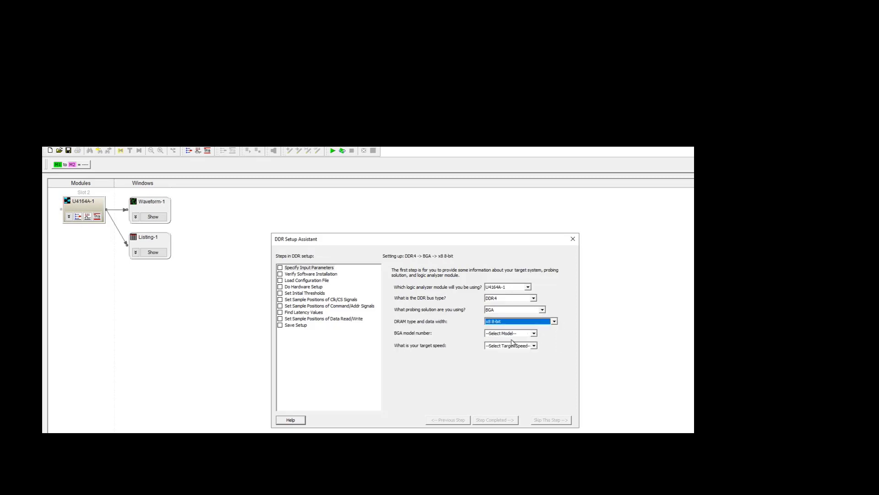
- Choose BGA model W4643A and target speed >= 2.5GT/s, and complete the input parameters step
left_click(534, 333)
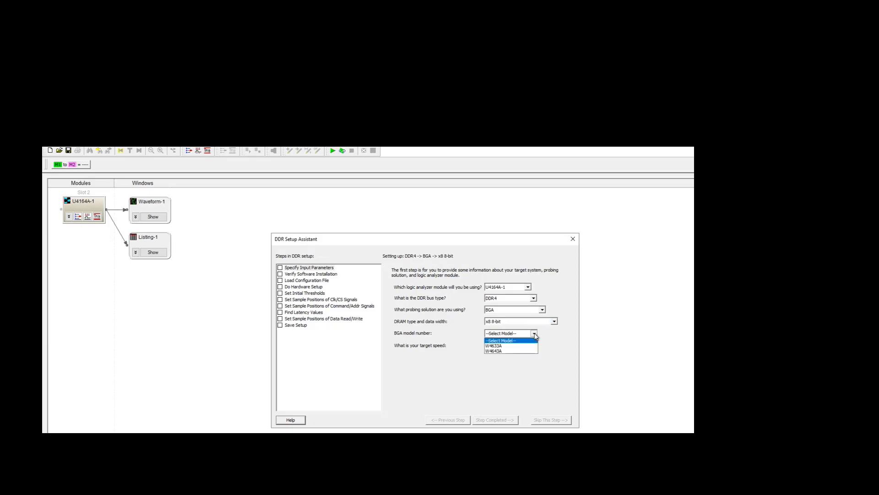
left_click(502, 353)
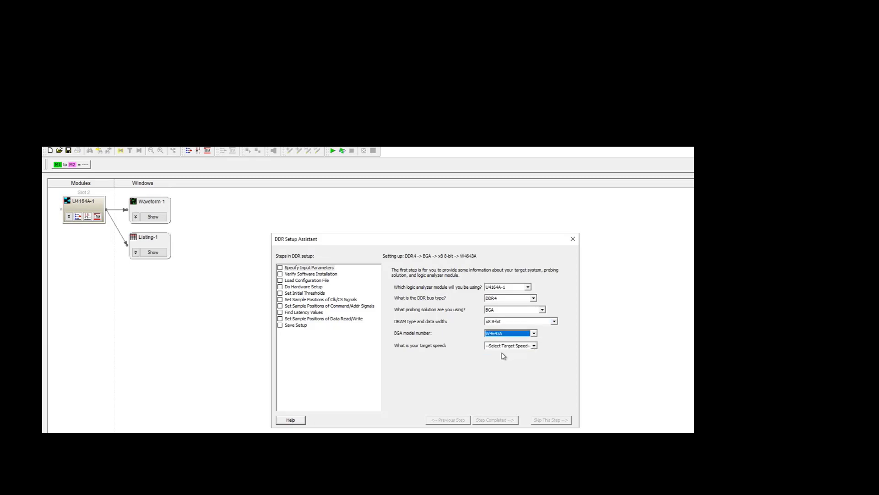
left_click(534, 346)
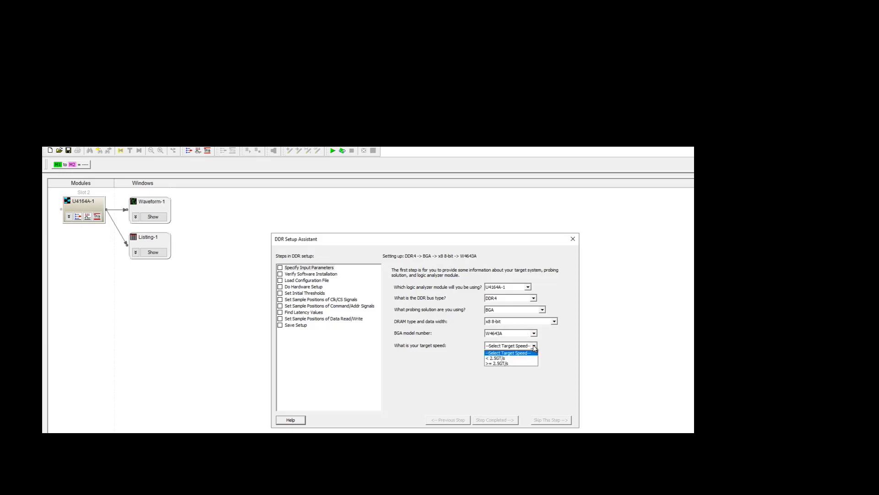
left_click(513, 364)
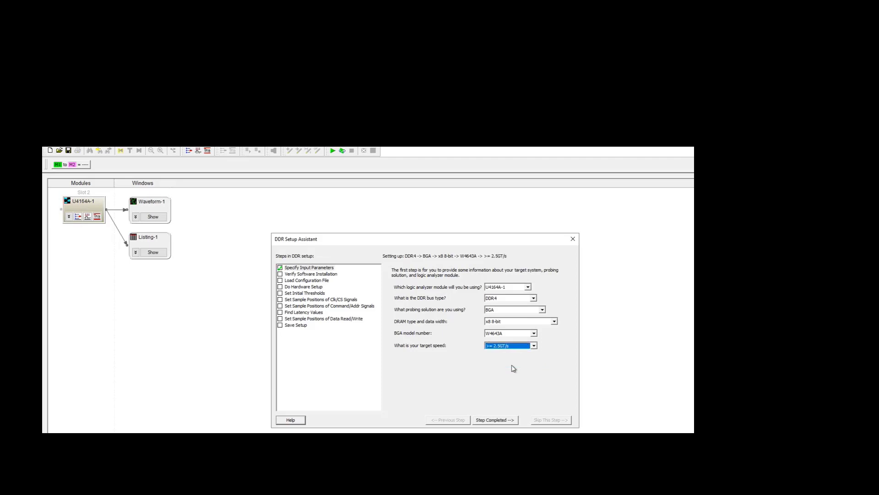
left_click(494, 421)
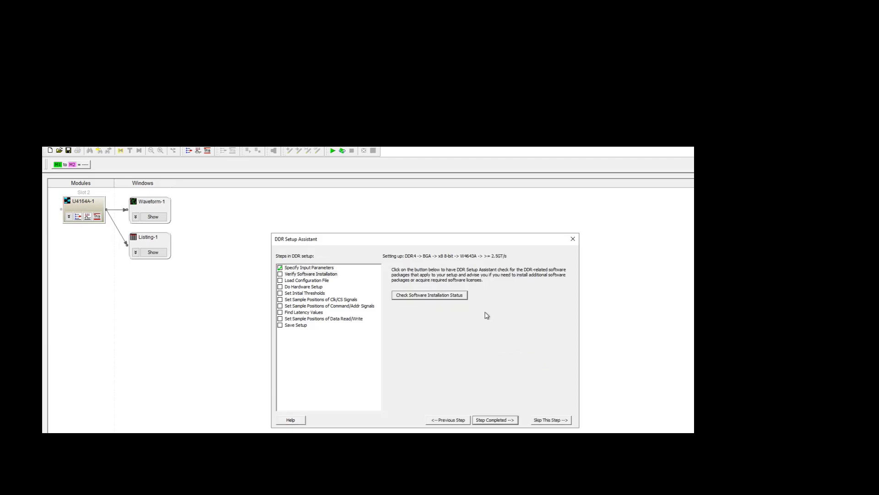
- Check the DDR software installation status, and load the standard configuration file supplied by the vendor
left_click(421, 300)
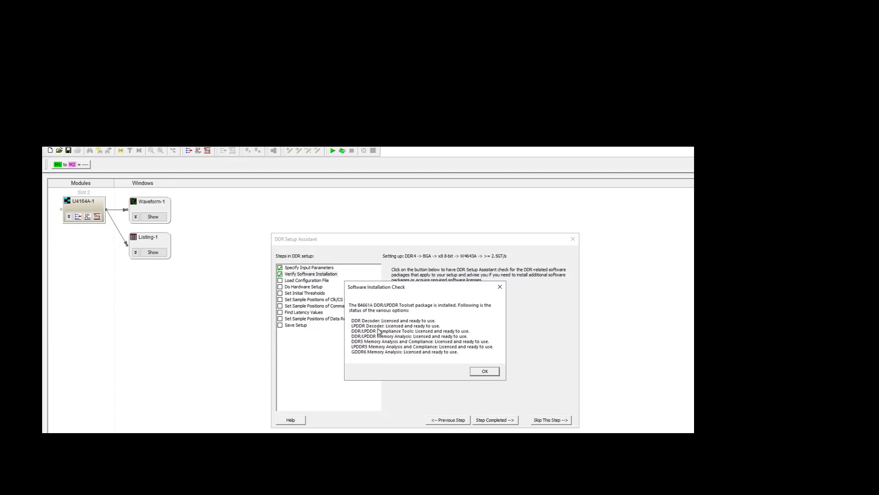
left_click(484, 371)
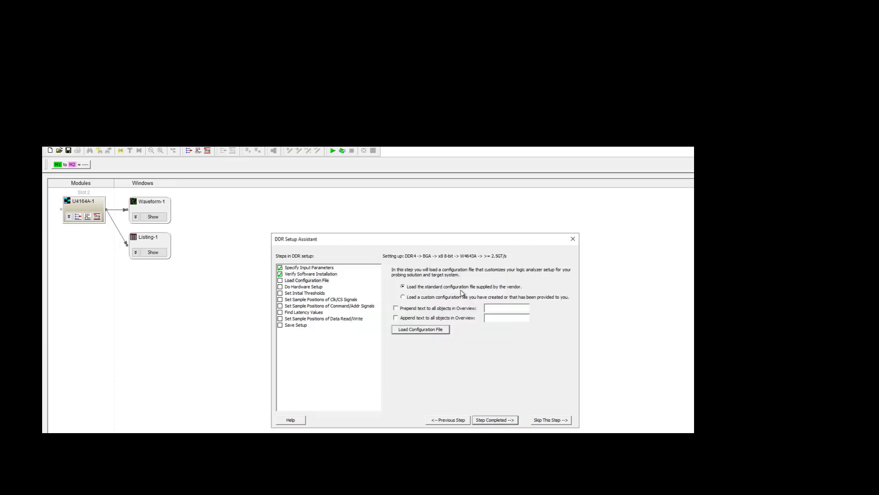
left_click(426, 331)
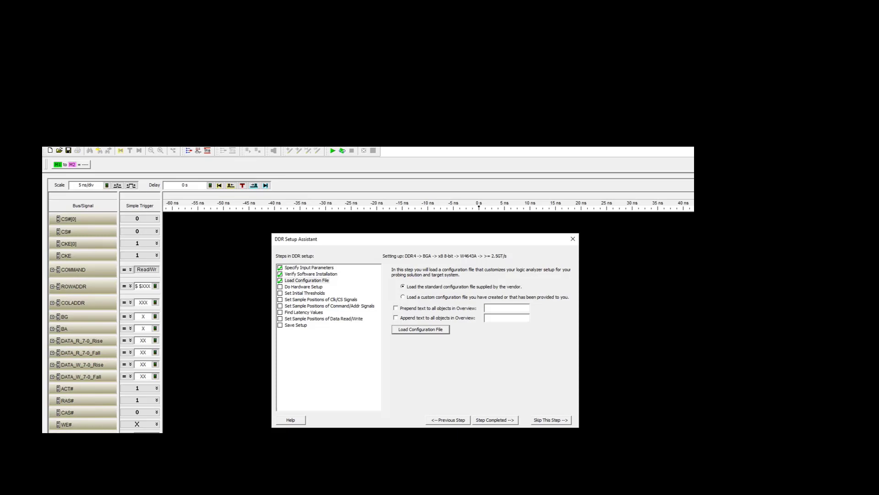
- Release the logic analyzer's panel lock and examine the loaded overview and the DDR4 Module's bus and signal channel assignments
key("alt+Tab")
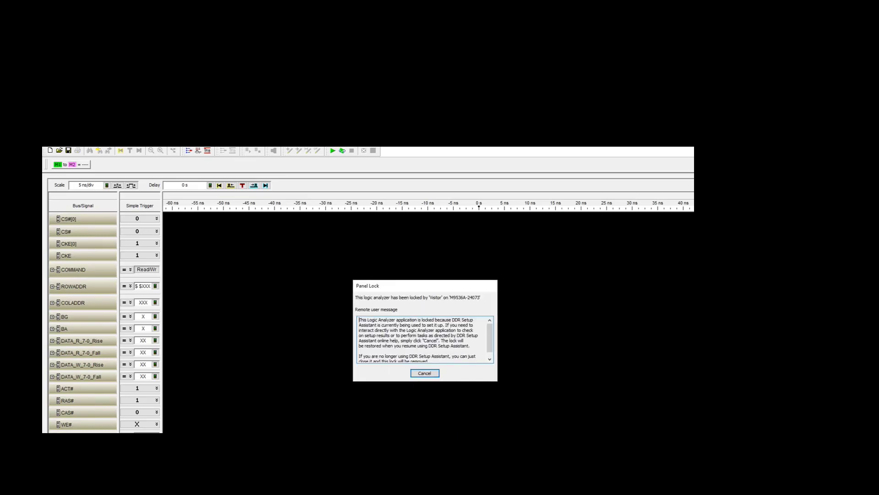
left_click(430, 375)
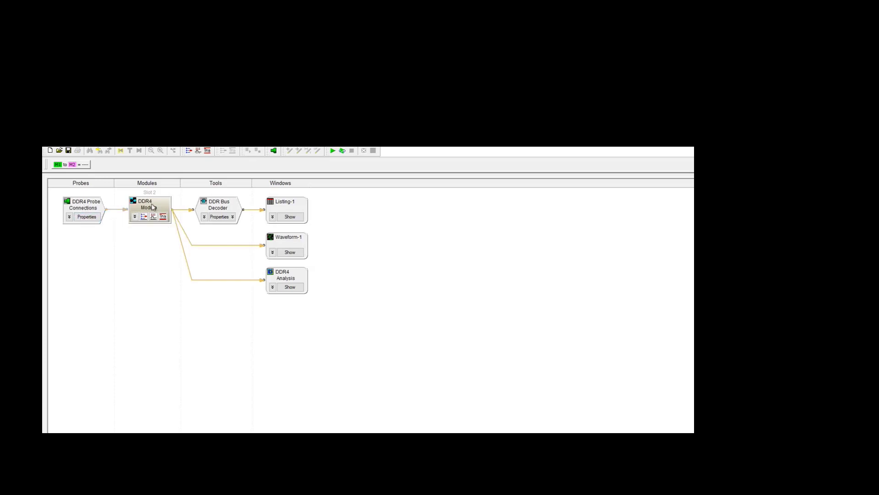
mouse_move(162, 207)
left_click(290, 286)
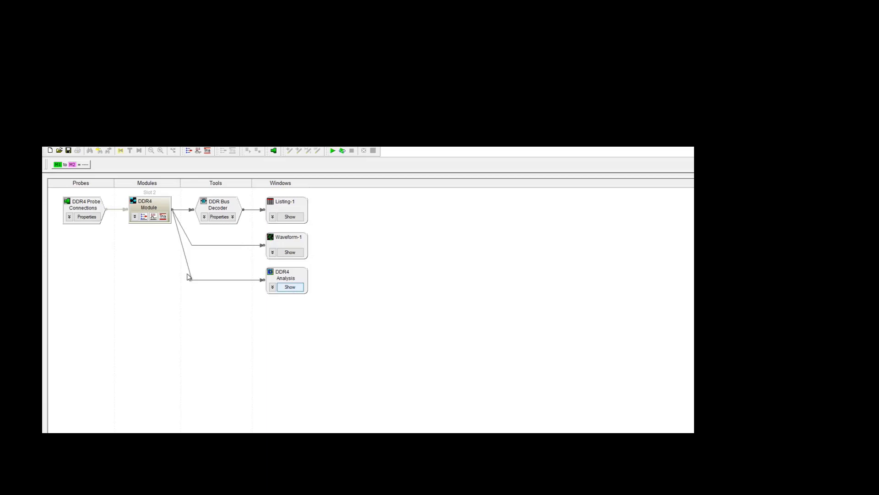
left_click(143, 217)
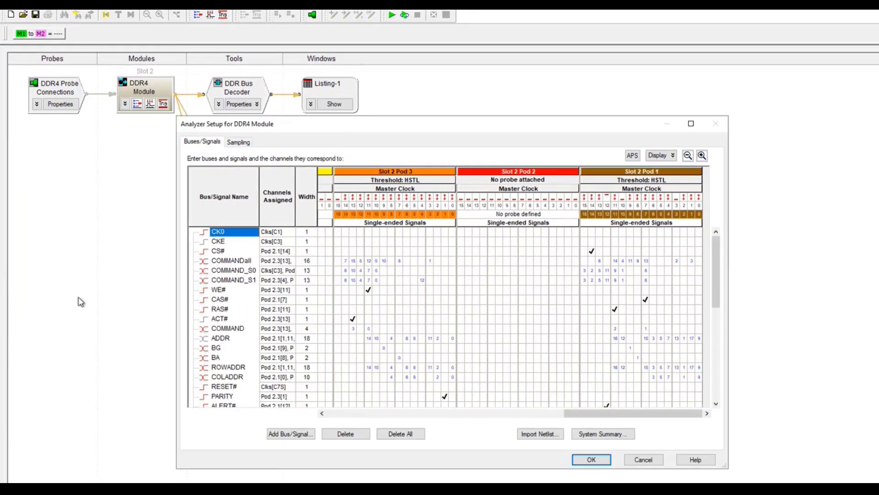
left_click(658, 464)
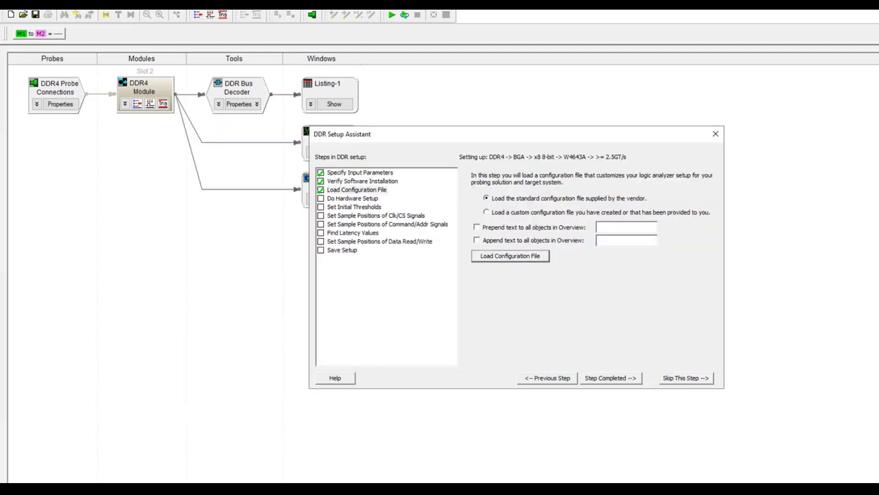
- Complete the configuration file step in the assistant, and release the panel lock to access the logic analyzer overview
left_click(617, 379)
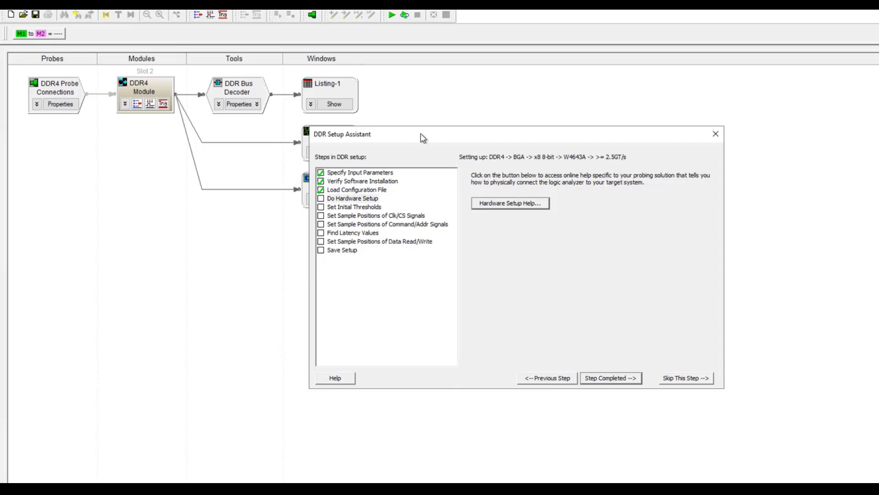
left_click_drag(422, 135, 563, 131)
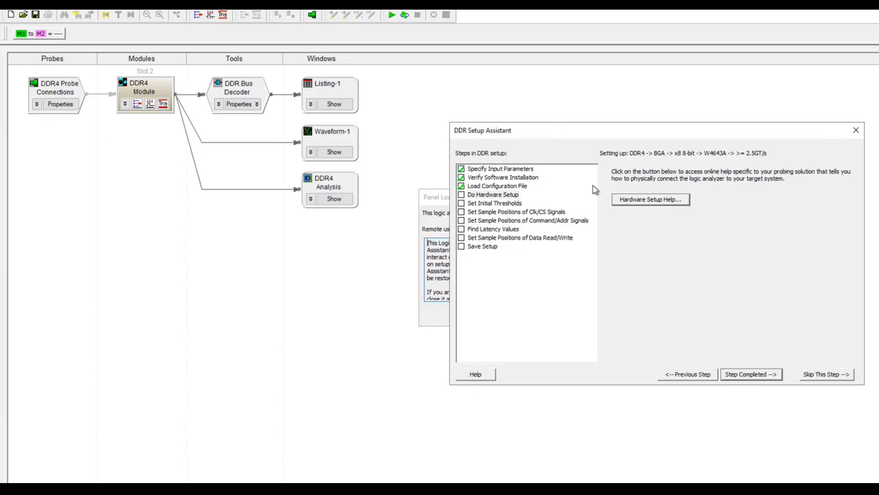
left_click(94, 270)
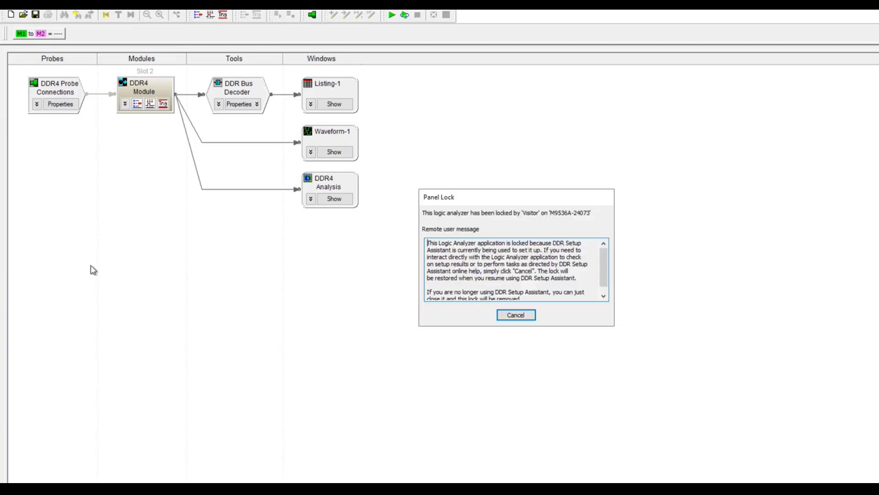
left_click(524, 316)
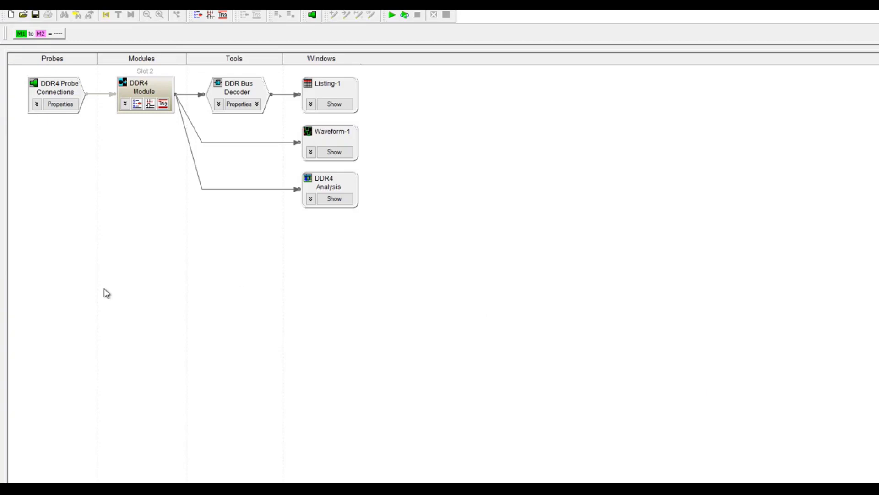
- Examine the DDR4 Probe Connections' pod assignments with a wider reference designator column, and the channel mapping of probe U4209A A
left_click(65, 106)
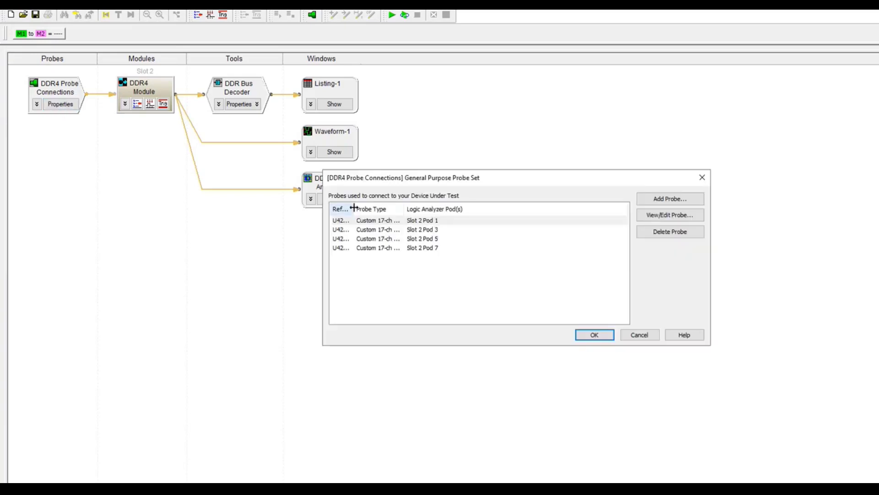
left_click_drag(354, 208, 471, 207)
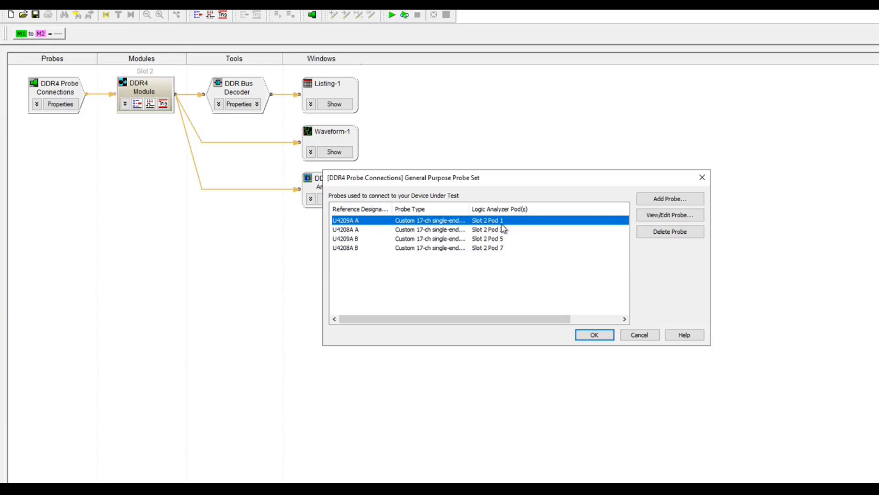
left_click(660, 220)
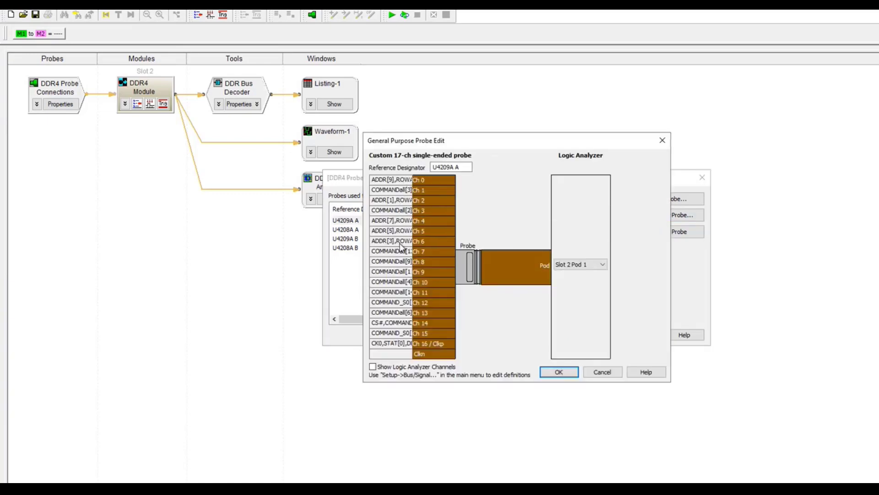
left_click(600, 372)
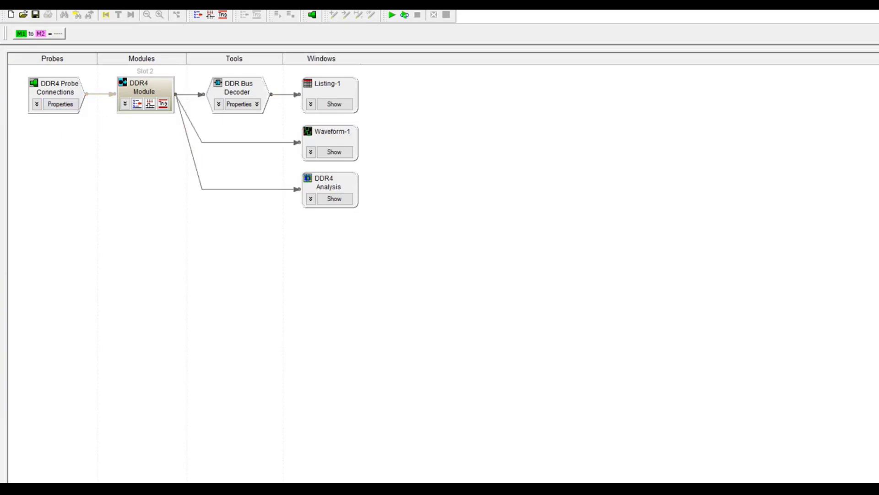
- Complete the hardware setup step, and set the initial thresholds for the target signals
left_click(743, 379)
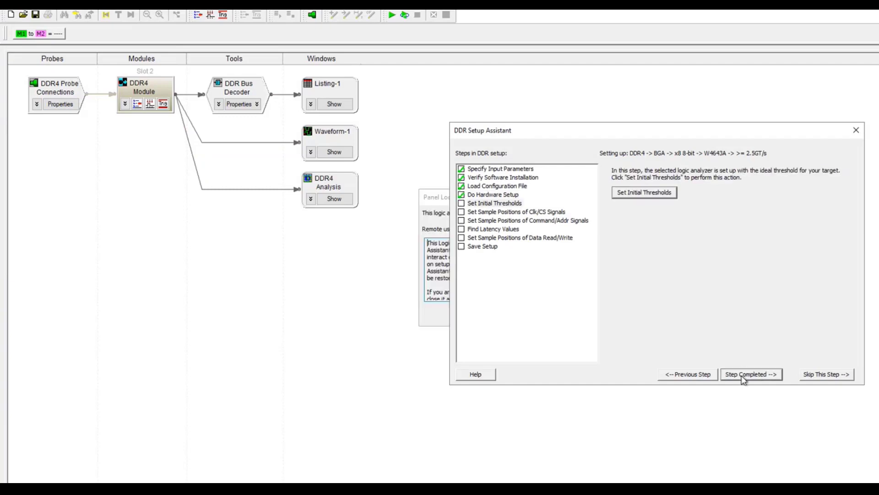
left_click(639, 196)
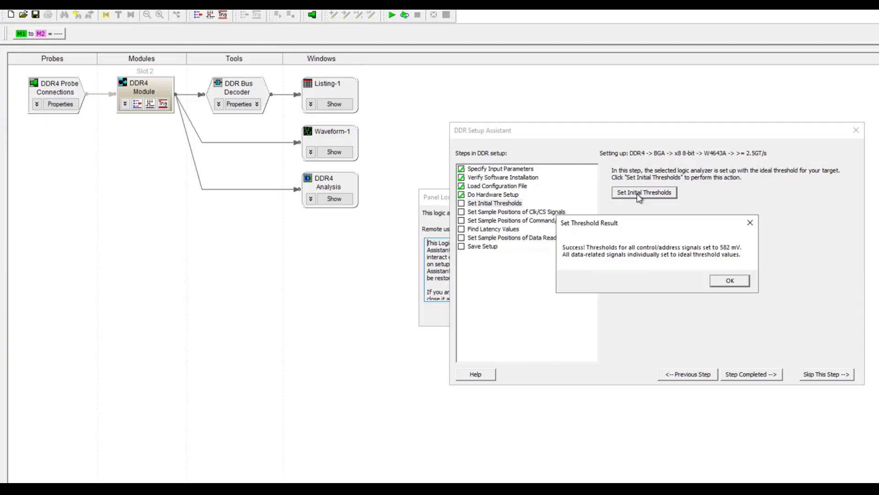
left_click(729, 282)
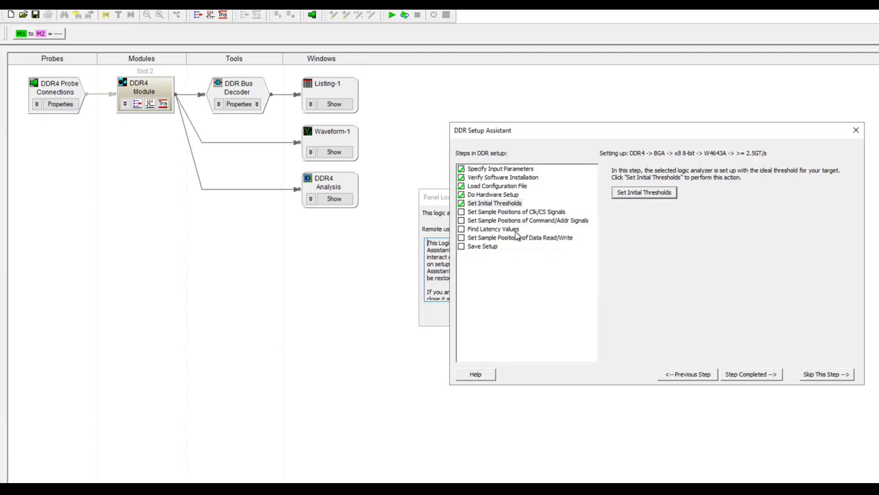
- Advance to the Clk/CS signals step and find their sample positions with Clock Enable 0 as the valid clock enable signal
left_click(775, 375)
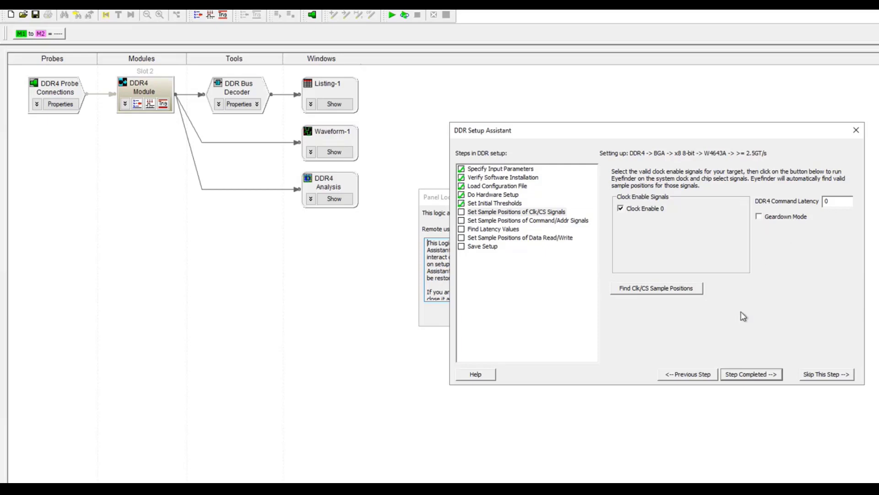
left_click(633, 291)
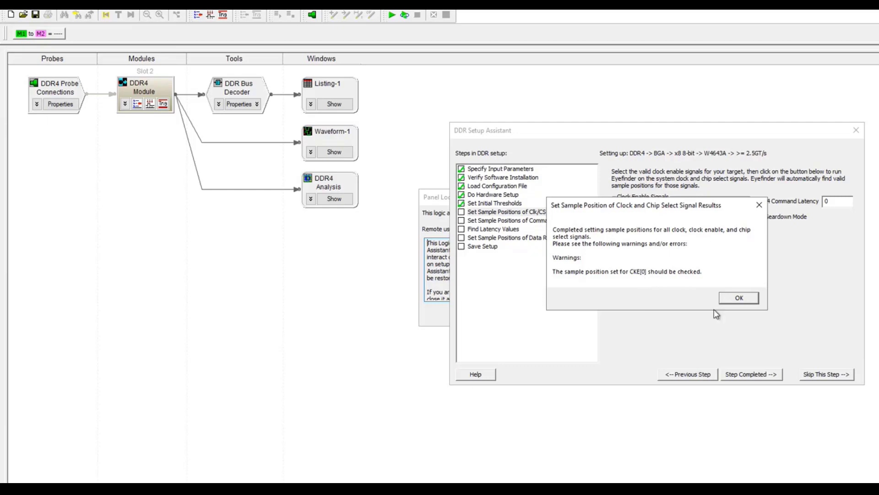
left_click(738, 298)
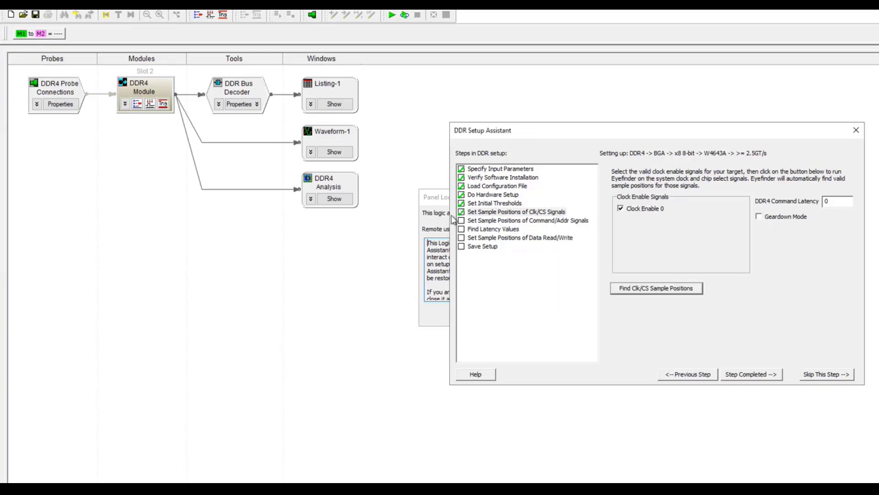
- Complete the Clk/CS signals step and find the command/address sample positions with Chip Select 0 enabled and set to CKE0
left_click(748, 373)
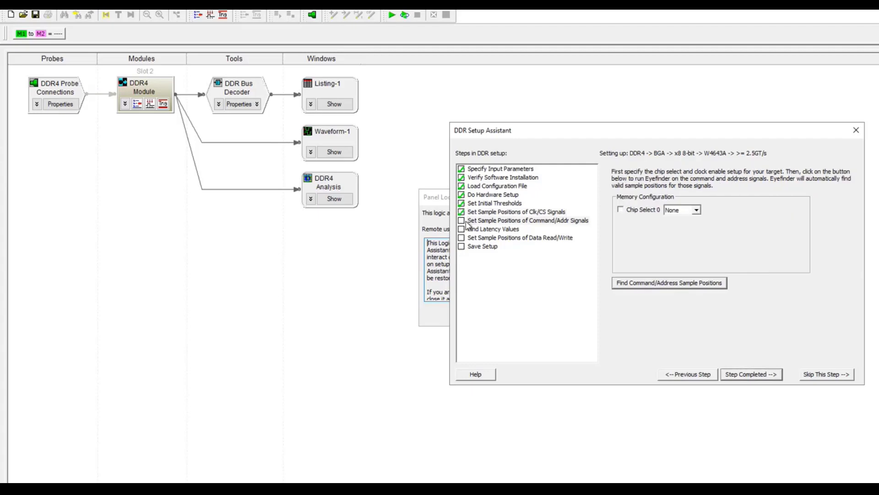
left_click(622, 211)
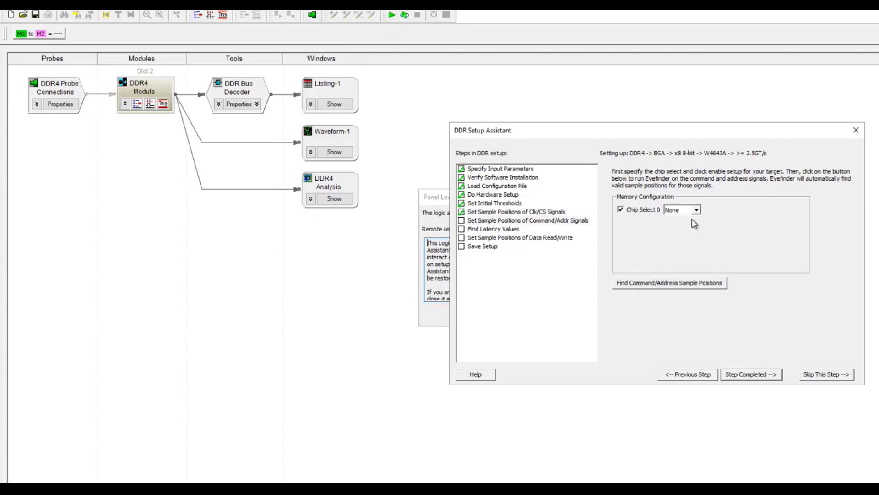
left_click(697, 211)
left_click(688, 227)
left_click(642, 284)
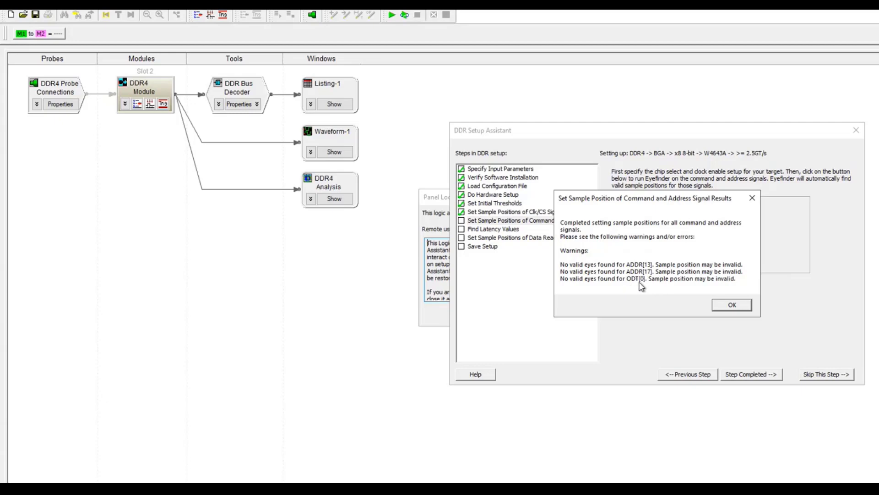
left_click(731, 306)
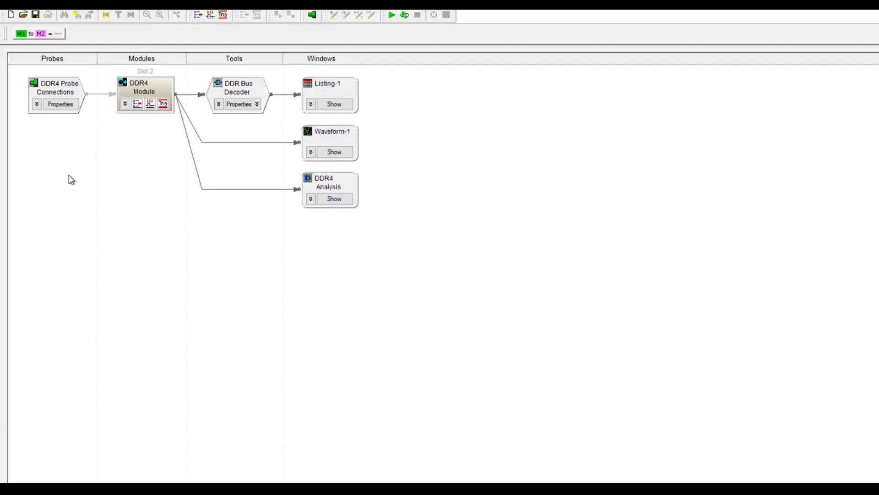
- Open the DDR4 Module's eye scan sample positions and thresholds from its sampling setup, in a maximized window
left_click(150, 104)
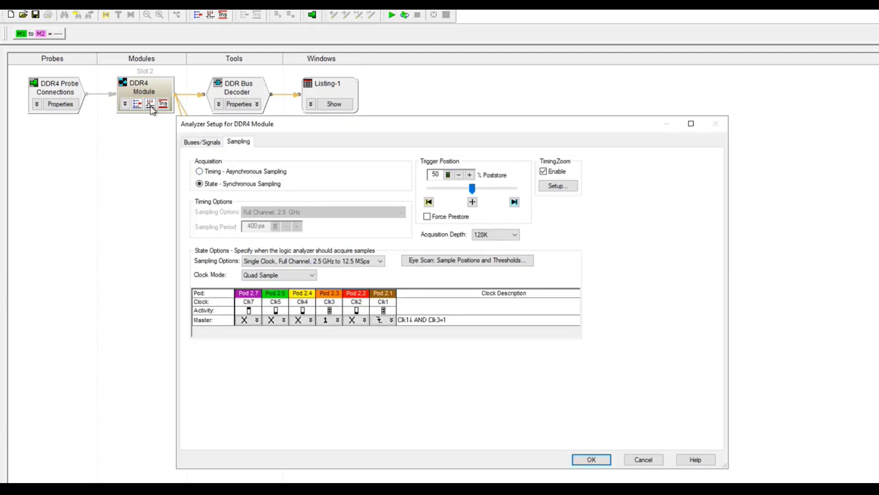
left_click(474, 265)
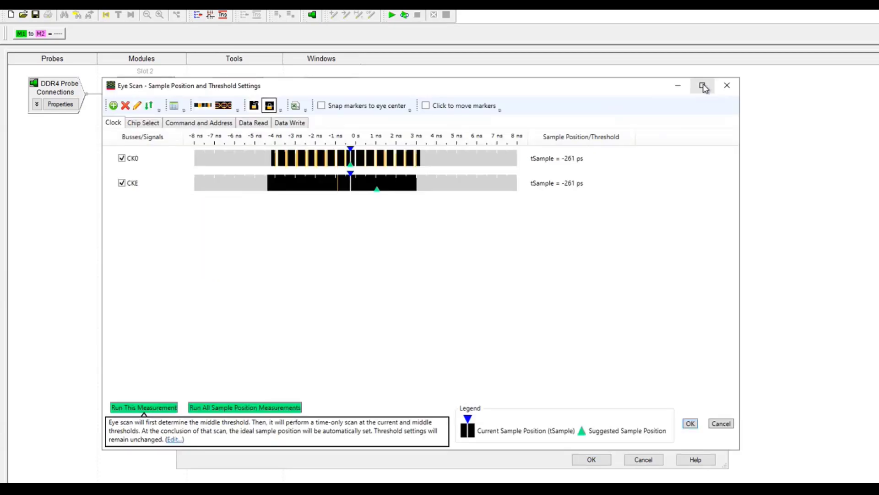
left_click(704, 87)
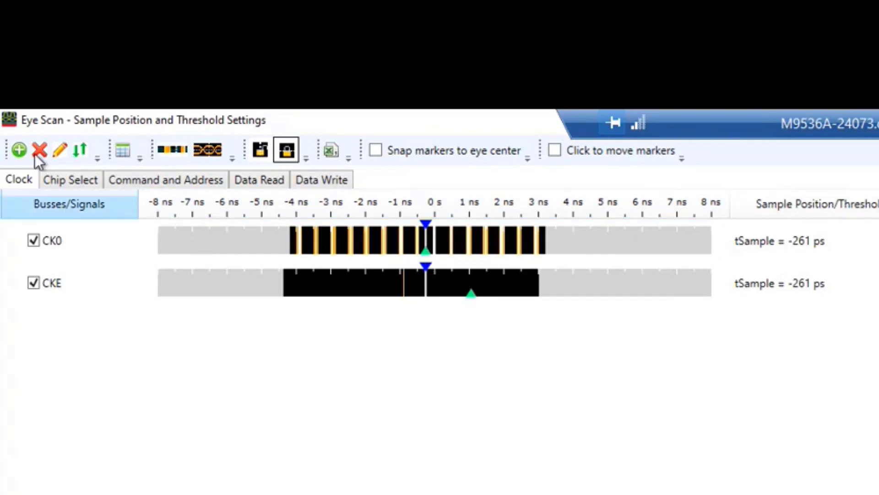
- Set the Clock measurement's scan limits to a minimum of -2 ns and a maximum of 2 ns
left_click(59, 149)
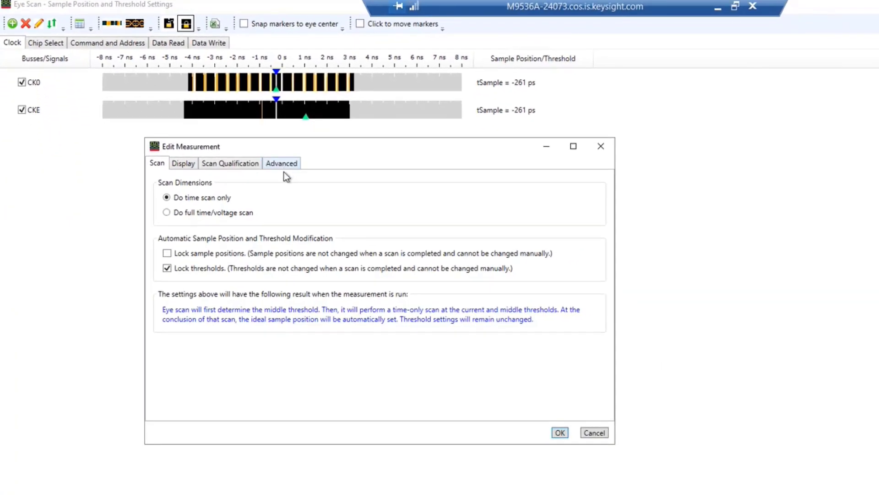
left_click(284, 172)
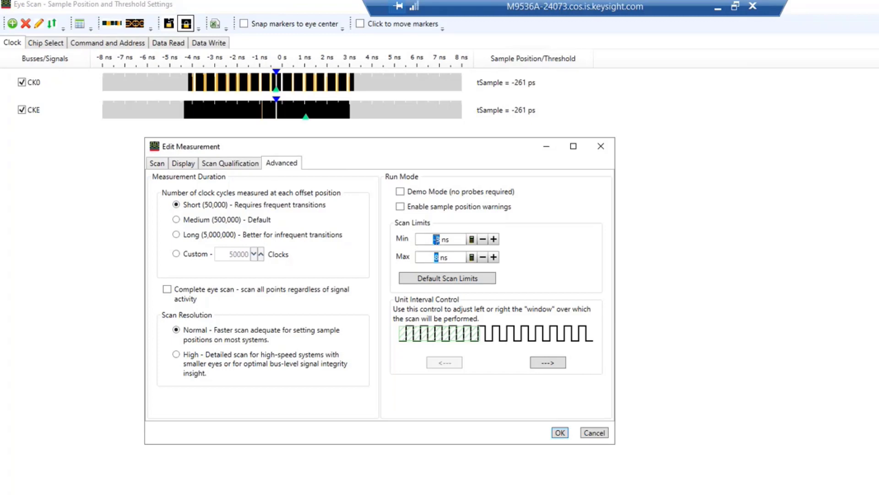
double_click(441, 239)
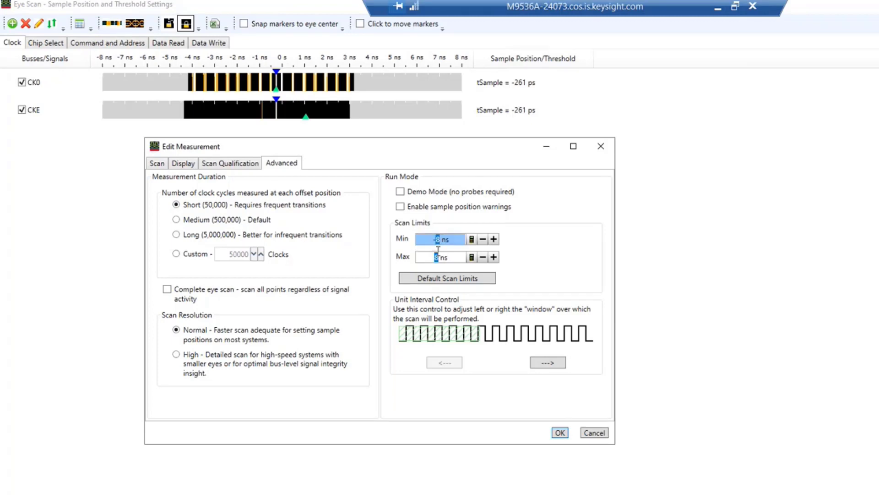
type("1")
key("BackSpace")
type("2")
left_click(437, 258)
type("2")
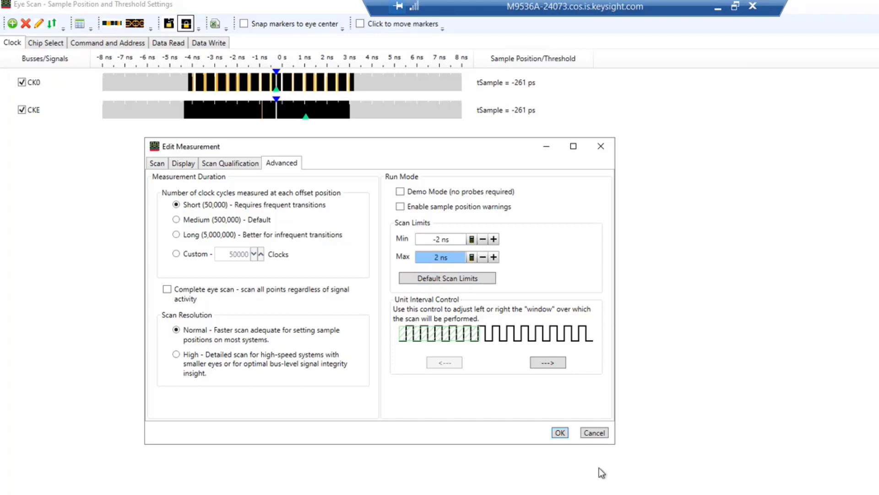
left_click(561, 432)
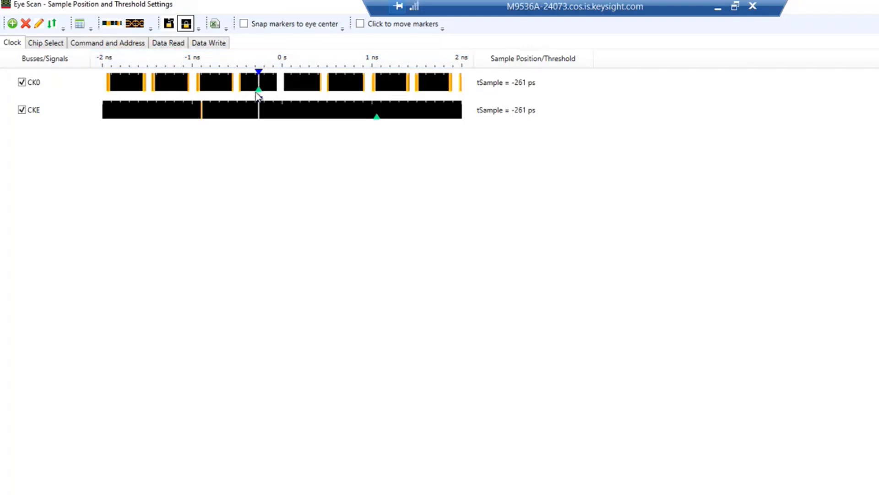
- Examine the sample positions of the Chip Select and the Command and Address signals, including the individual ADDR bits
left_click(48, 42)
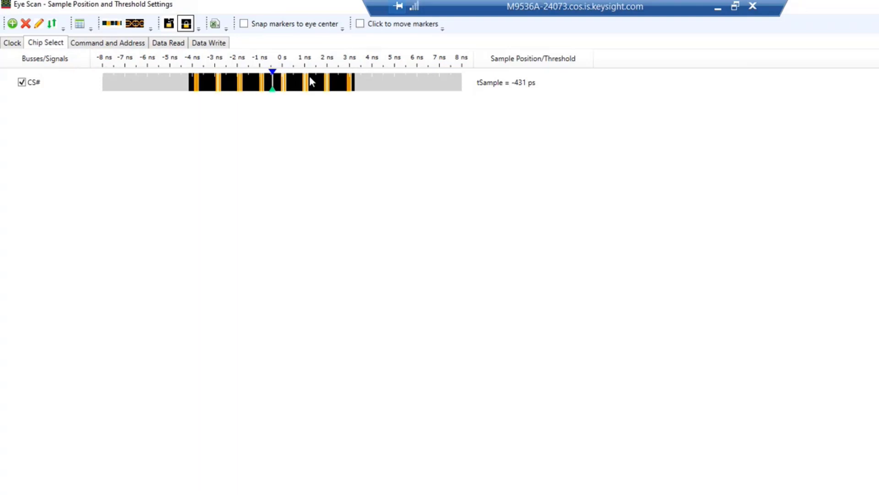
left_click(96, 45)
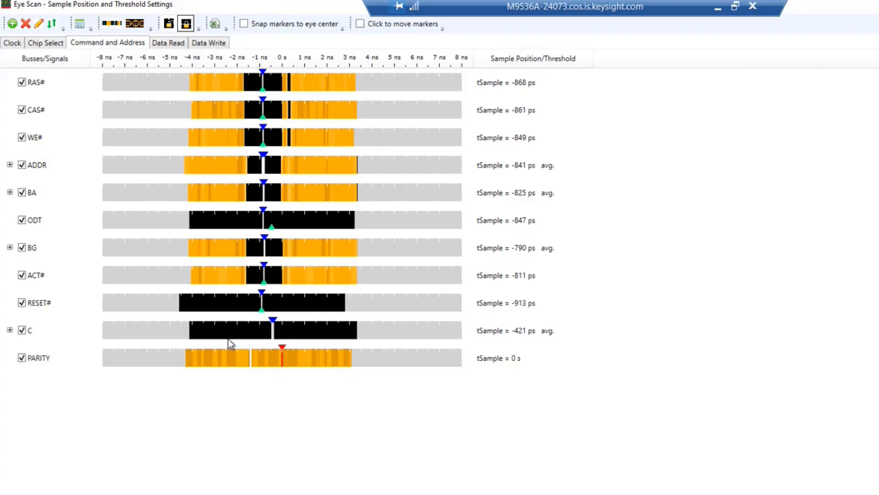
left_click(10, 165)
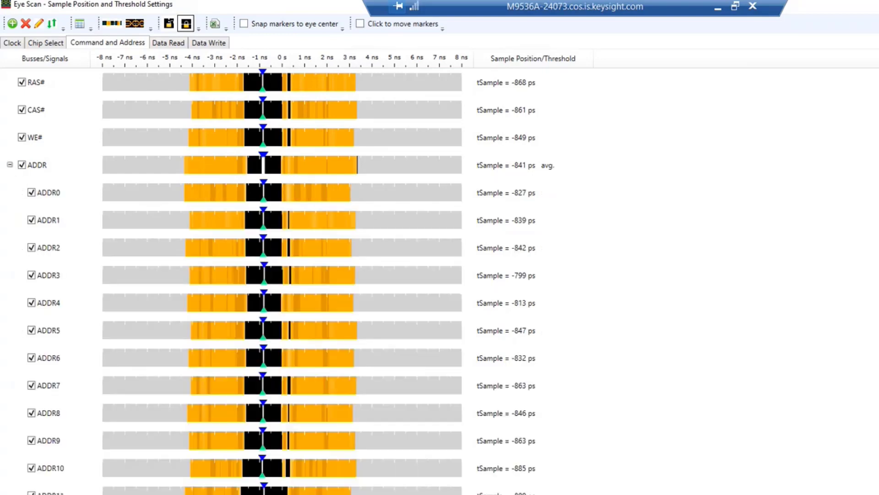
scroll(281, 279, "down", 5)
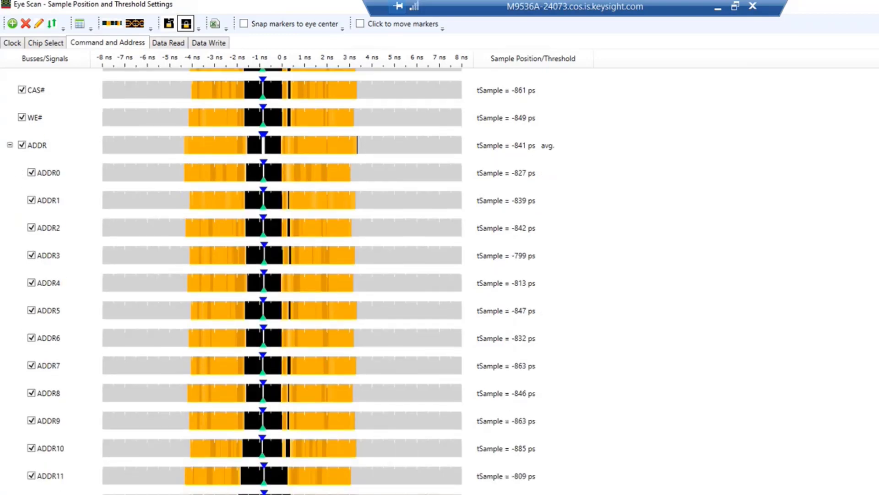
scroll(226, 362, "down", 2)
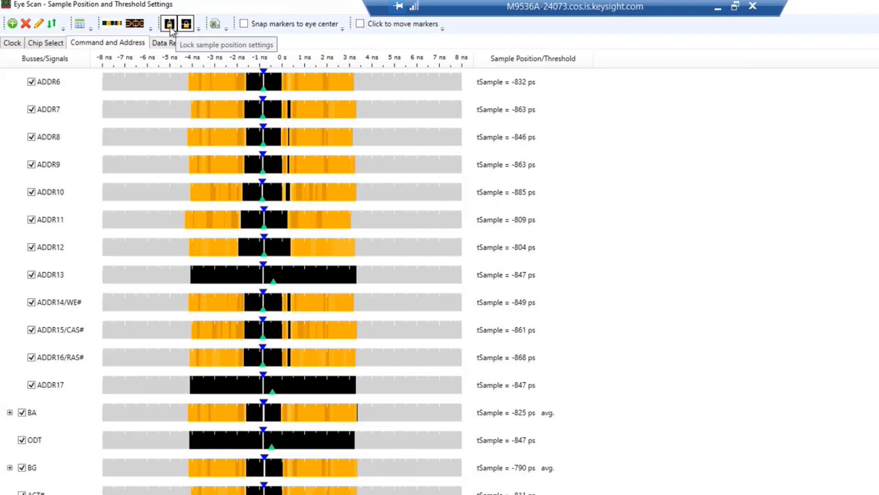
- Lock the Chip Select sample positions, and accept the eye scan and analyzer setup settings
left_click(45, 43)
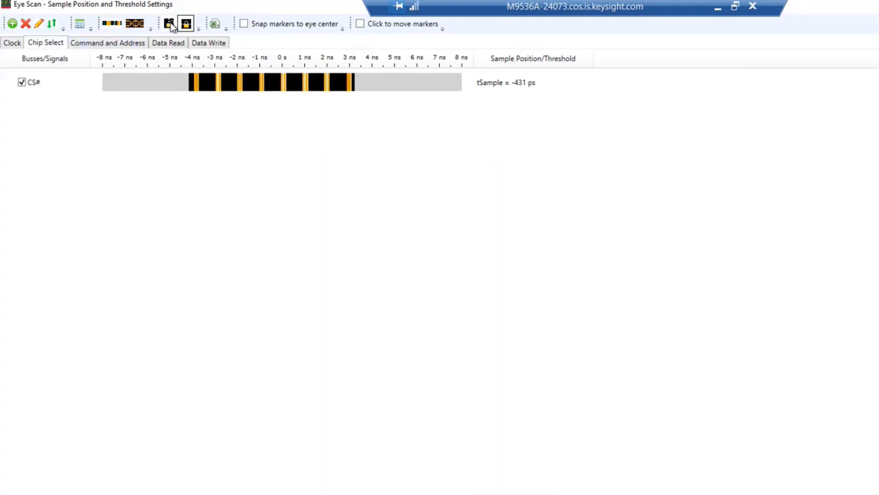
left_click(170, 24)
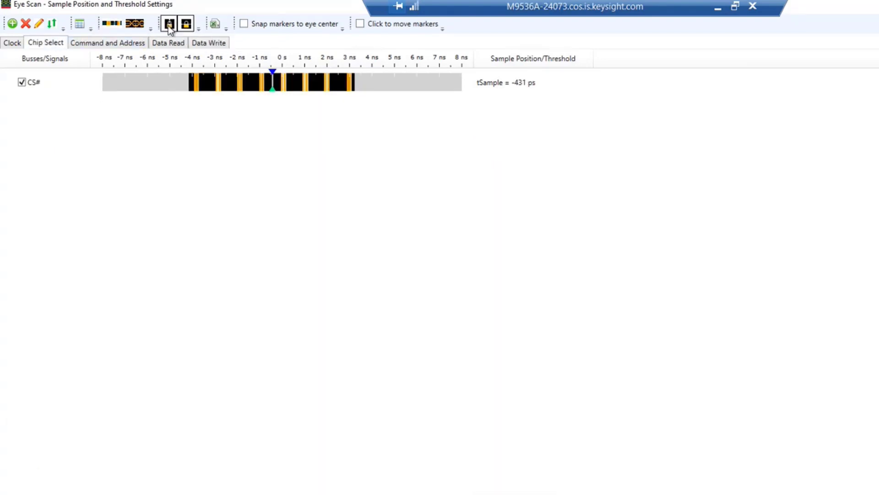
left_click(11, 43)
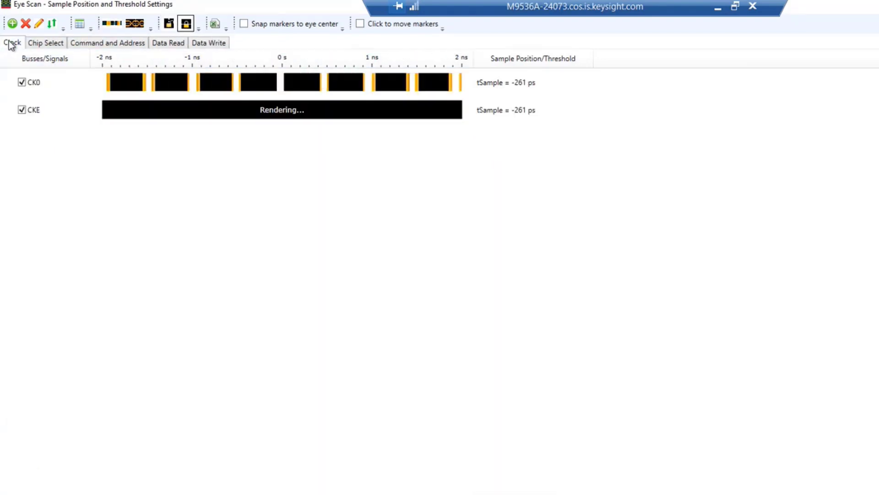
left_click(171, 44)
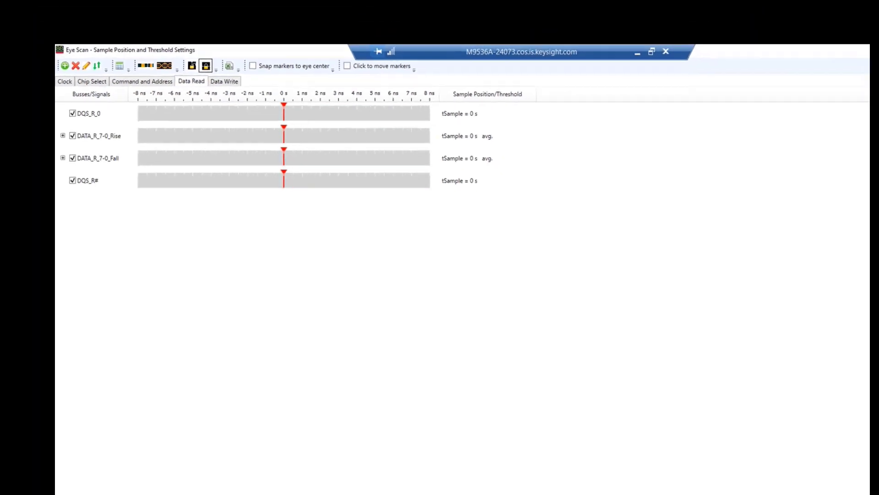
left_click(827, 480)
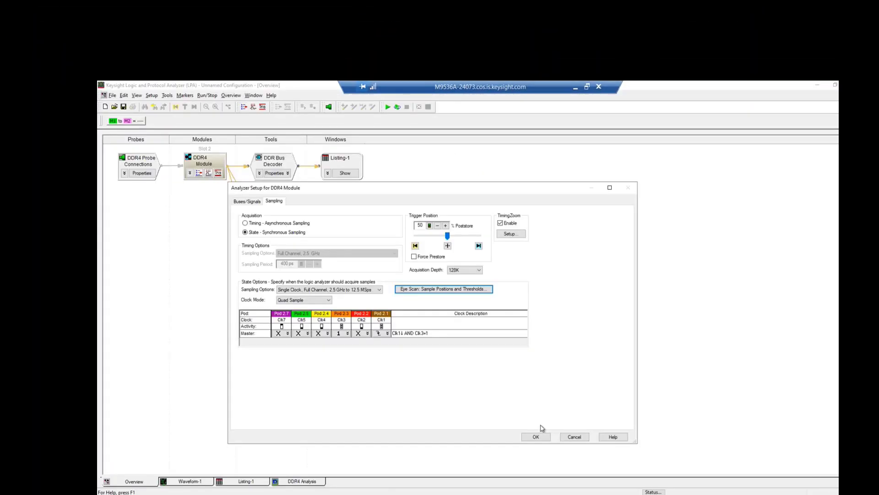
left_click(531, 437)
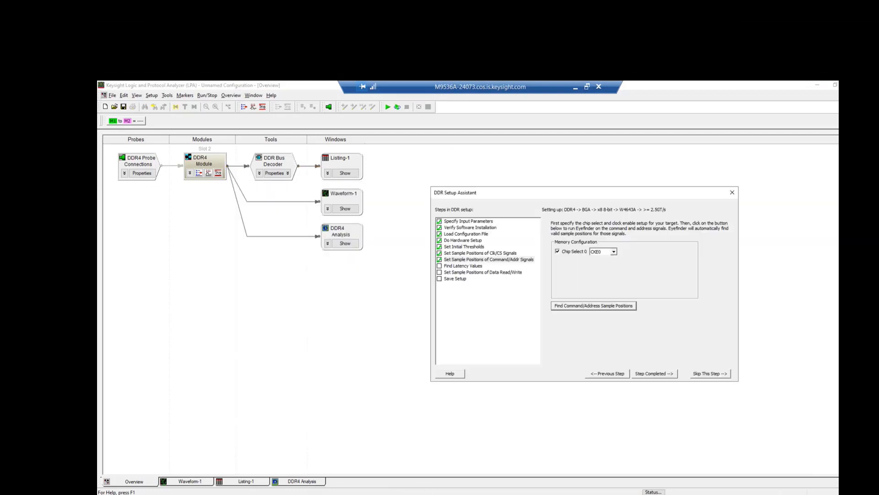
- Complete the Command/Addr signals step in the assistant, and release the panel lock to access the logic analyzer
left_click(651, 374)
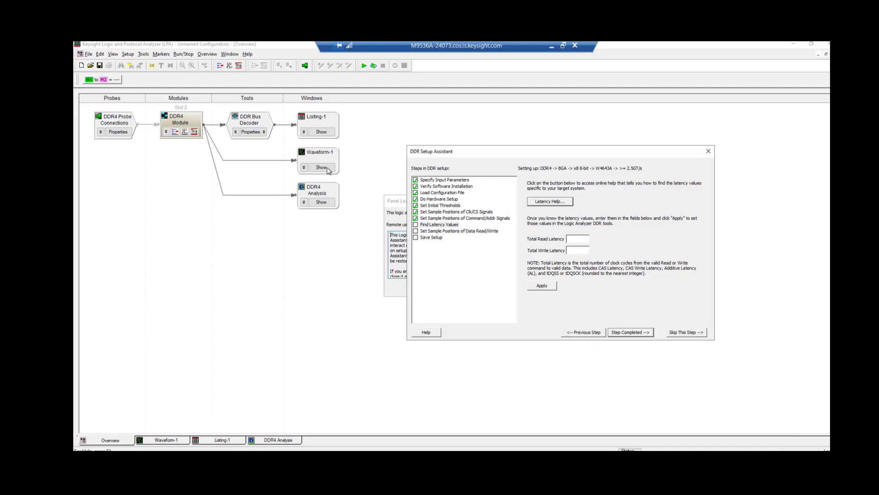
left_click(456, 287)
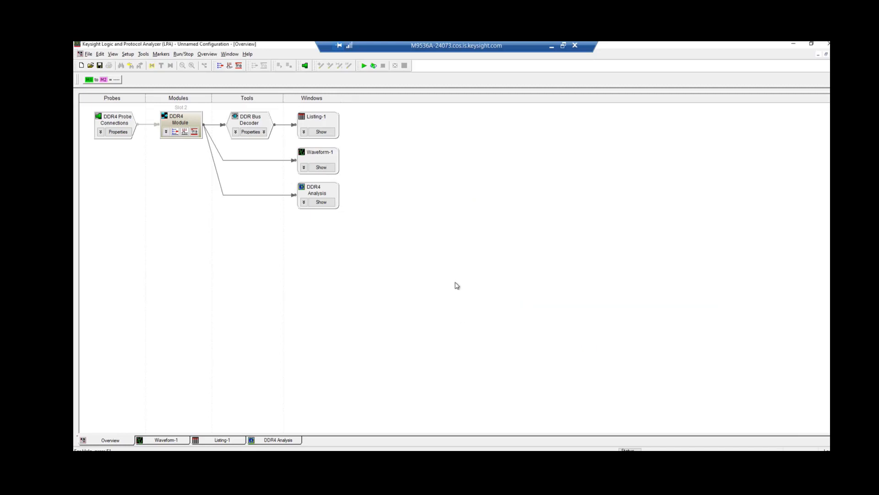
- Run an acquisition in Waveform-1 and zoom in on the Read commands between about 70 and 100 ns
left_click(321, 168)
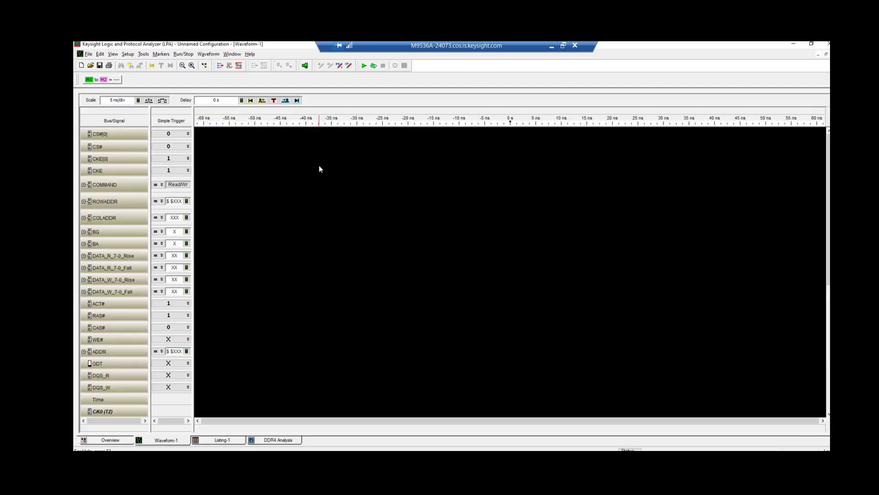
left_click(238, 67)
left_click(364, 66)
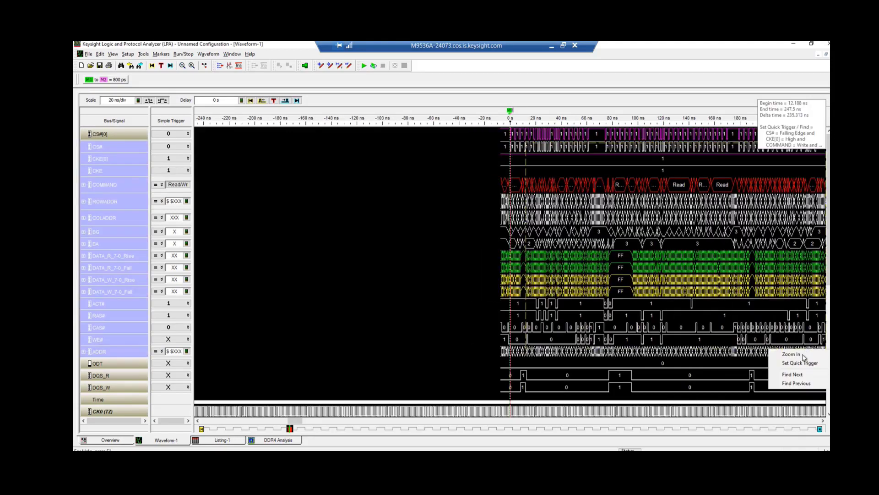
left_click(803, 355)
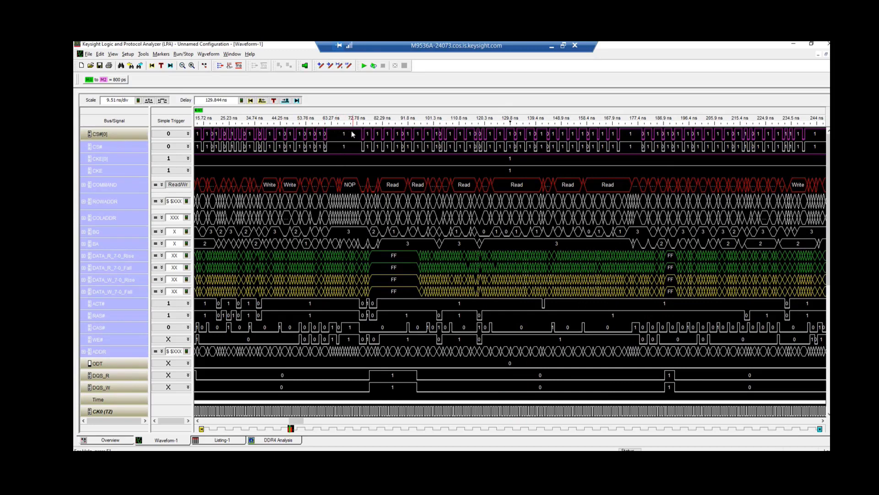
left_click_drag(350, 130, 432, 364)
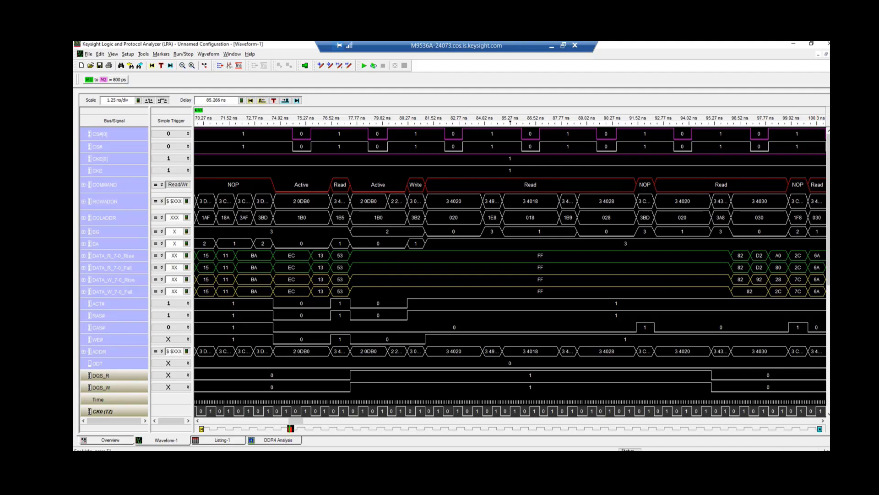
- Increase the height of the COMMAND (TZ) row, and place a taller DQS_R_0 (TZ) row directly below it
left_click_drag(830, 208, 829, 336)
left_click_drag(127, 252, 134, 179)
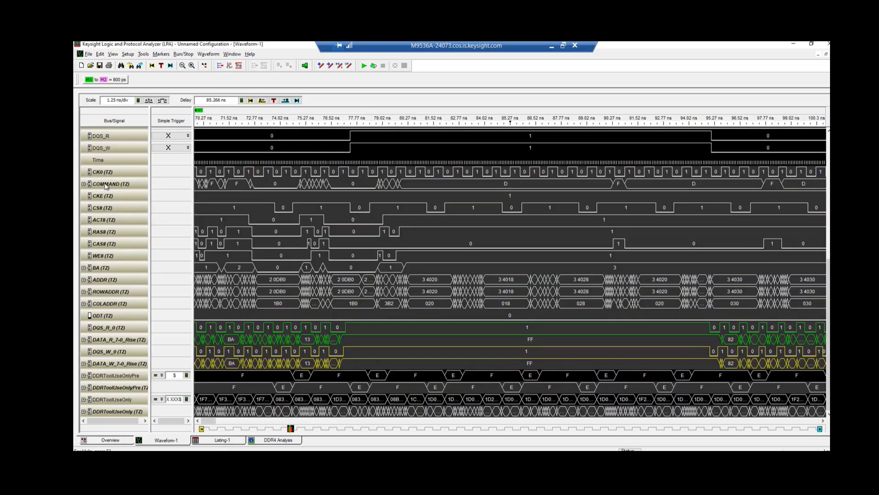
left_click_drag(101, 190, 99, 204)
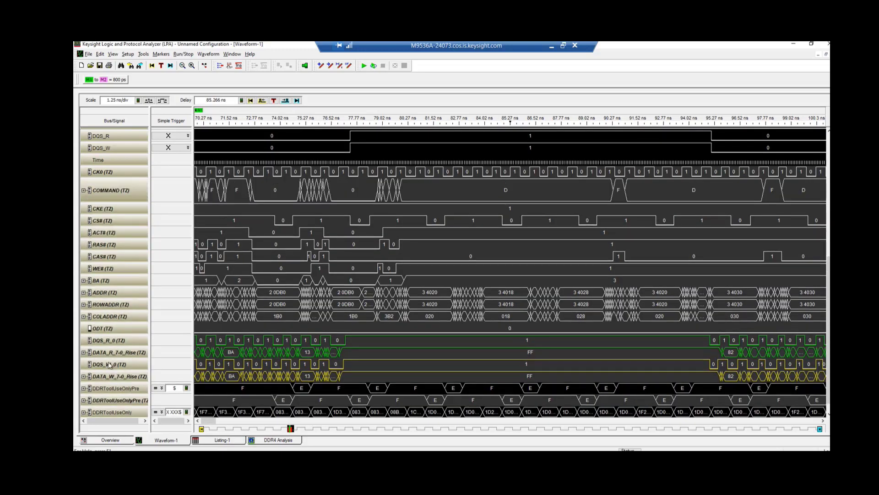
left_click_drag(107, 340, 116, 197)
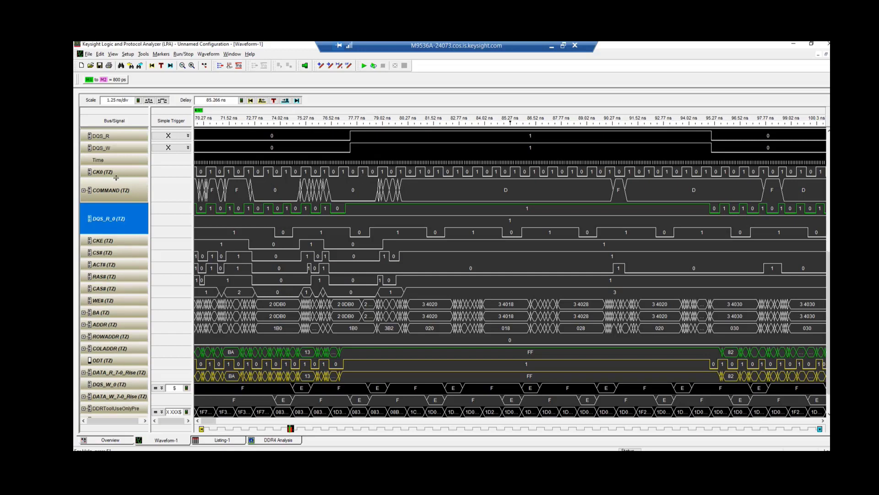
- Change the number base of the COMMAND (TZ) bus to Symbol
right_click(129, 194)
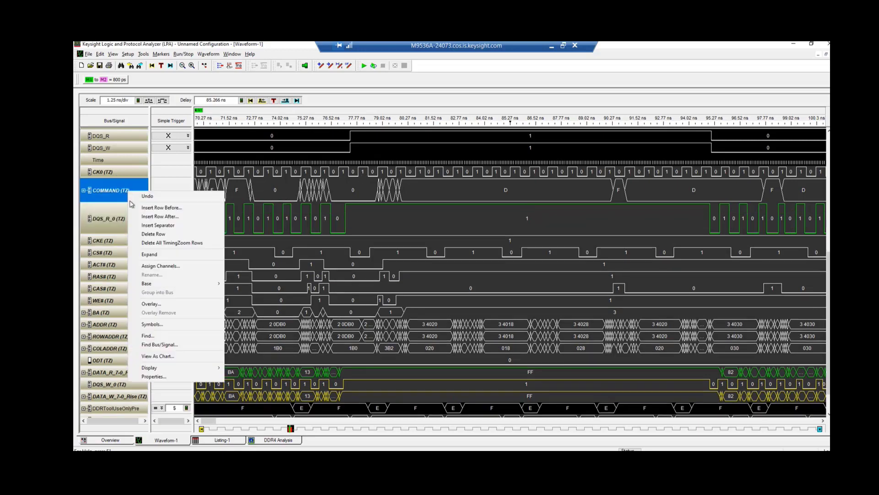
mouse_move(155, 287)
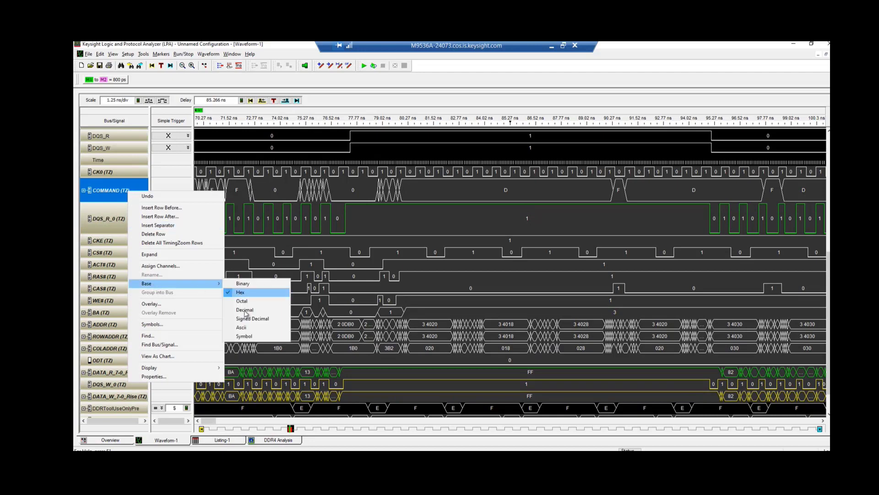
left_click(243, 337)
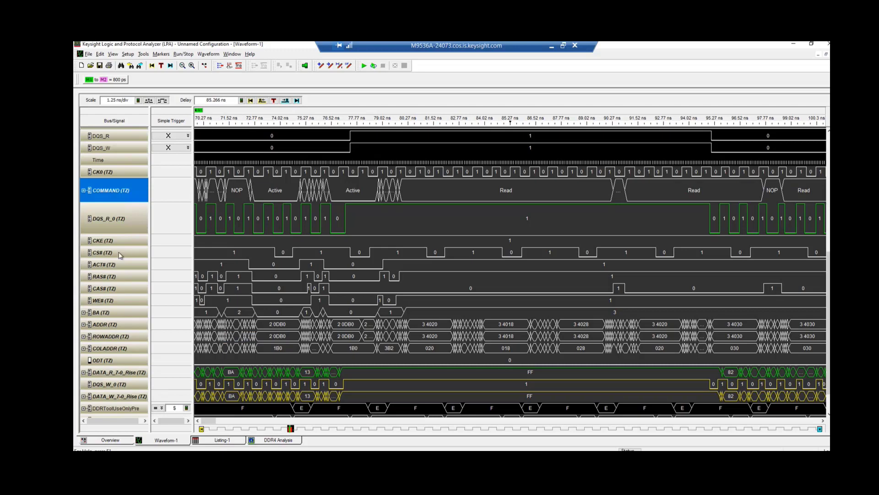
- Move the CS# (TZ) row directly above COMMAND (TZ), and place marker M1 on the CK0 edge of the first Read command at about 81.5 ns
left_click_drag(123, 252, 122, 198)
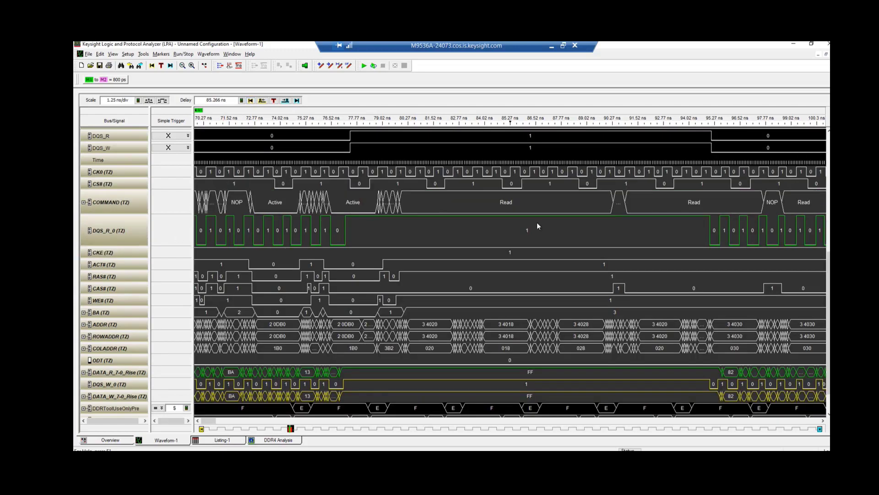
right_click(508, 183)
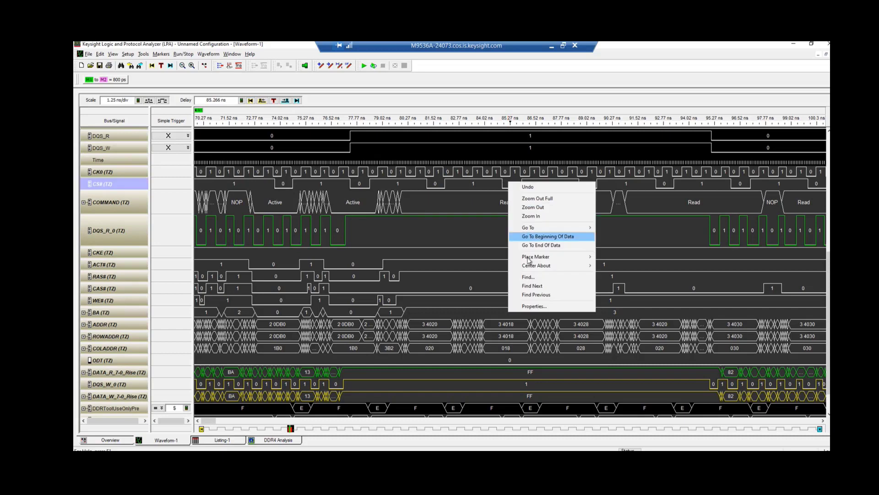
mouse_move(531, 258)
left_click(607, 265)
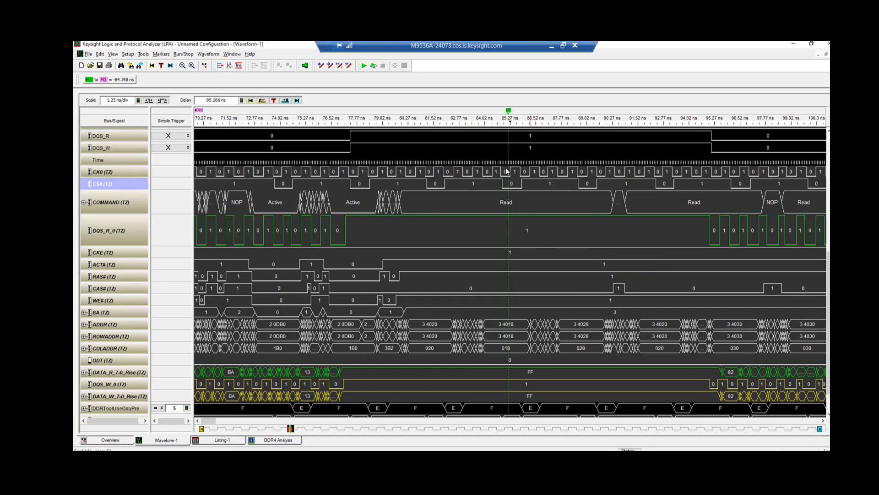
left_click_drag(509, 152, 498, 152)
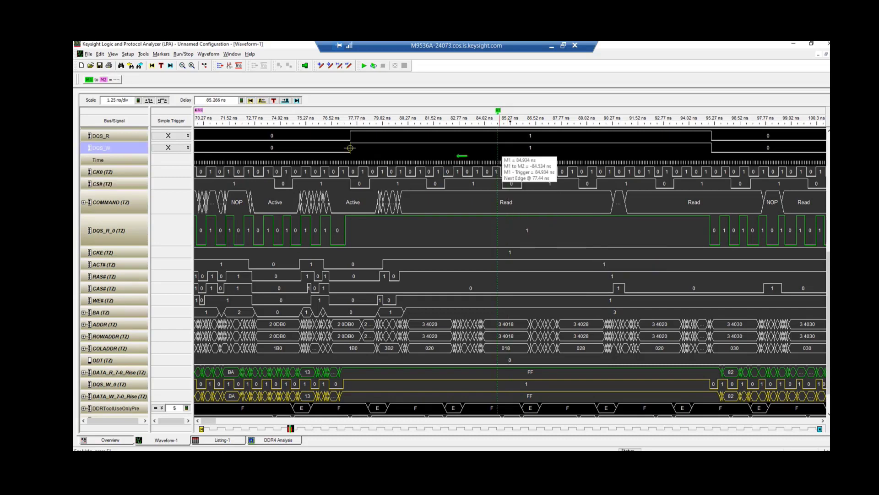
mouse_move(350, 148)
left_mouse_down()
mouse_move(433, 152)
mouse_move(432, 174)
left_mouse_up()
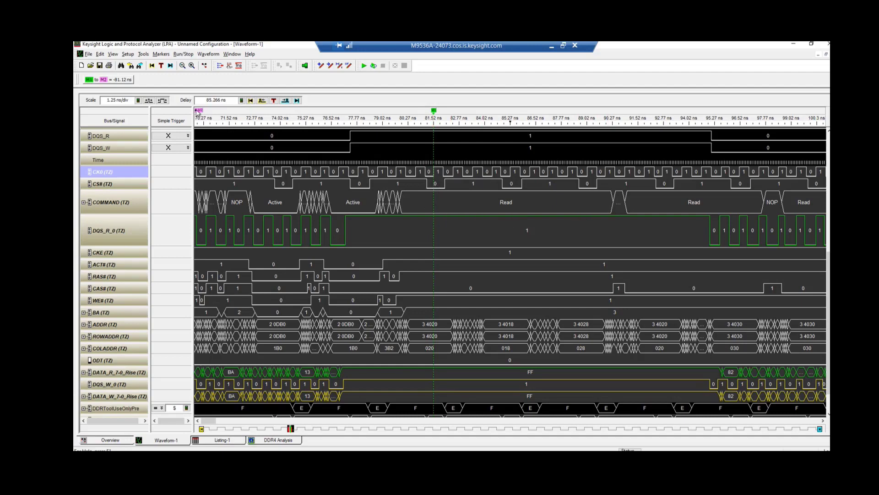
- Place marker M2 on the read burst's first DQS_R_0 rising edge at about 95.5 ns, and add a sample interval measurement from M1 to M2 on CK0
mouse_move(199, 110)
left_mouse_down()
mouse_move(407, 111)
mouse_move(604, 137)
mouse_move(744, 229)
mouse_move(720, 230)
left_mouse_up()
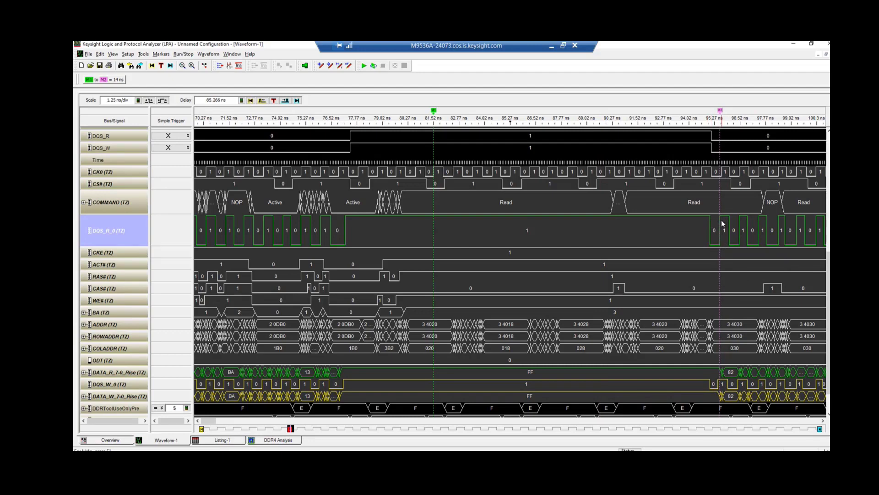
mouse_move(722, 227)
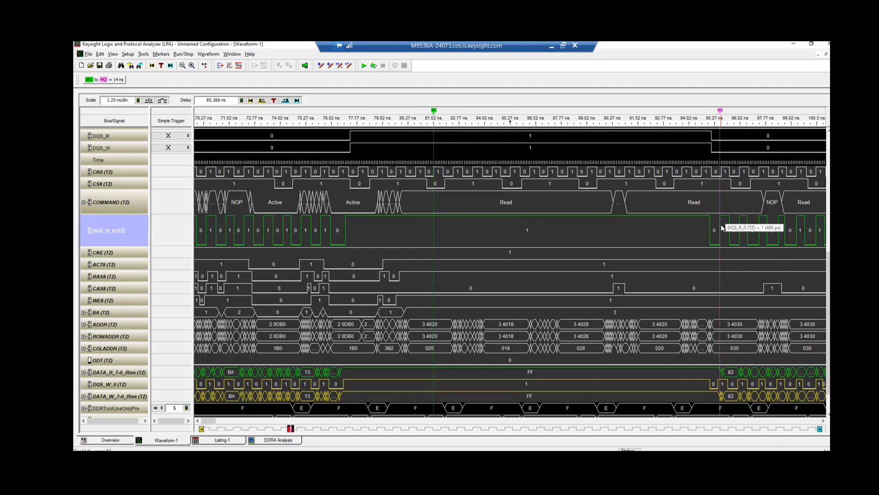
right_click(117, 80)
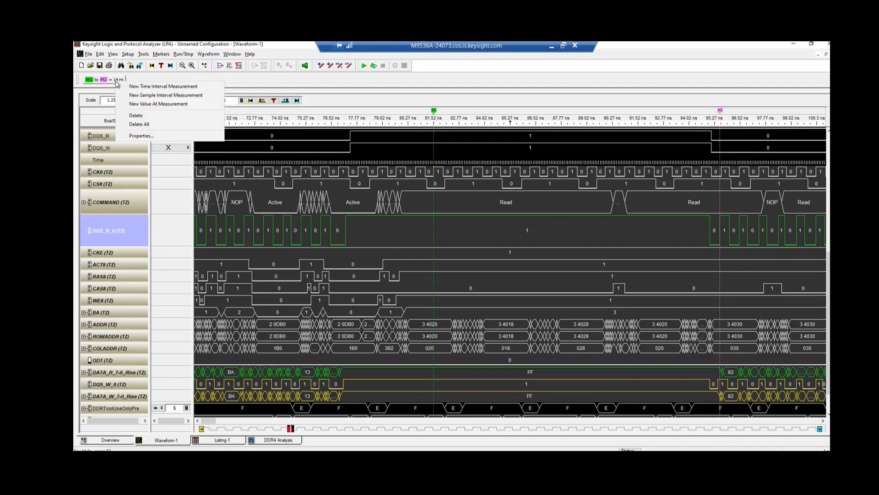
left_click(151, 95)
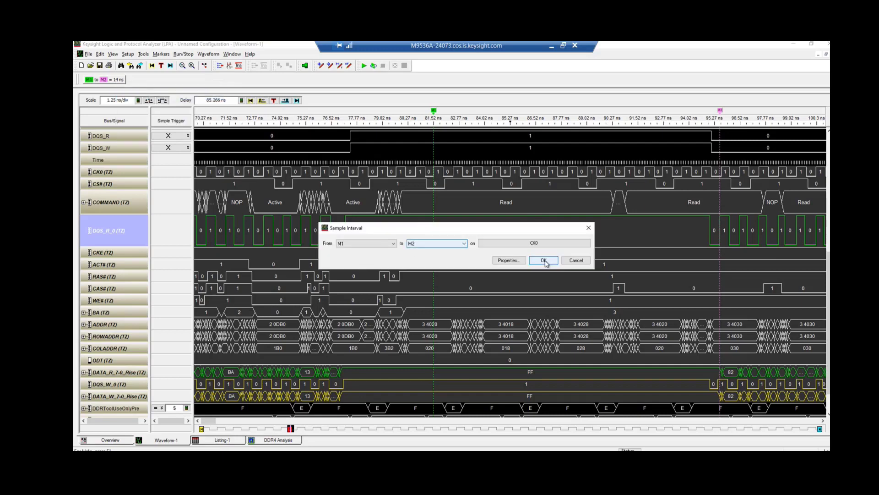
left_click(546, 264)
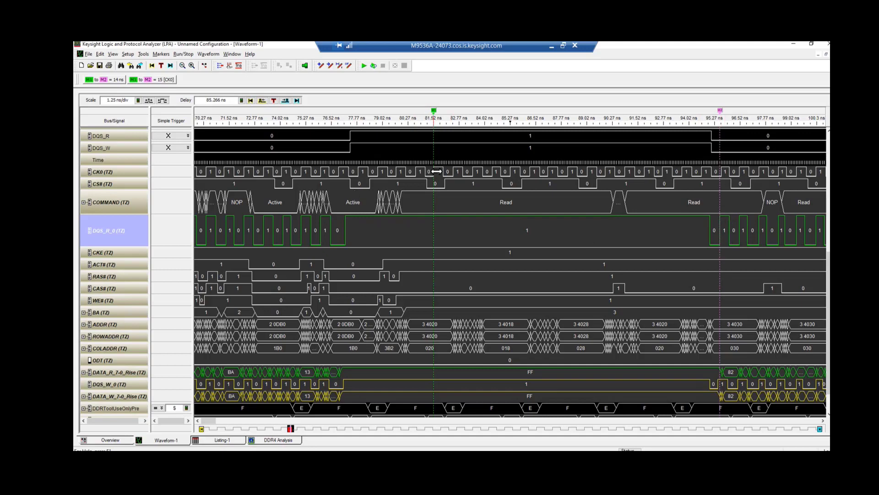
- Move marker M1 to the first Write command's CK0 edge at about 178.5 ns, and M2 to the DQS_R_0 edge starting the write burst at about 191.5 ns
mouse_move(751, 225)
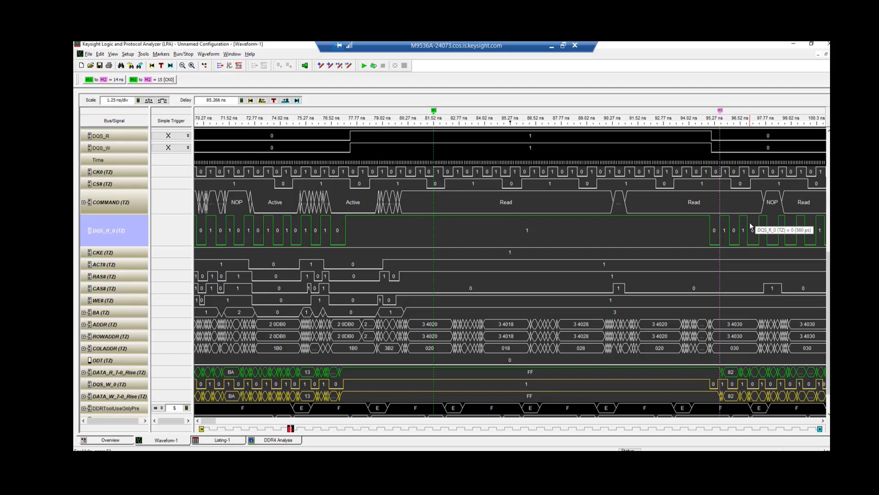
left_click(148, 101)
left_click(148, 101)
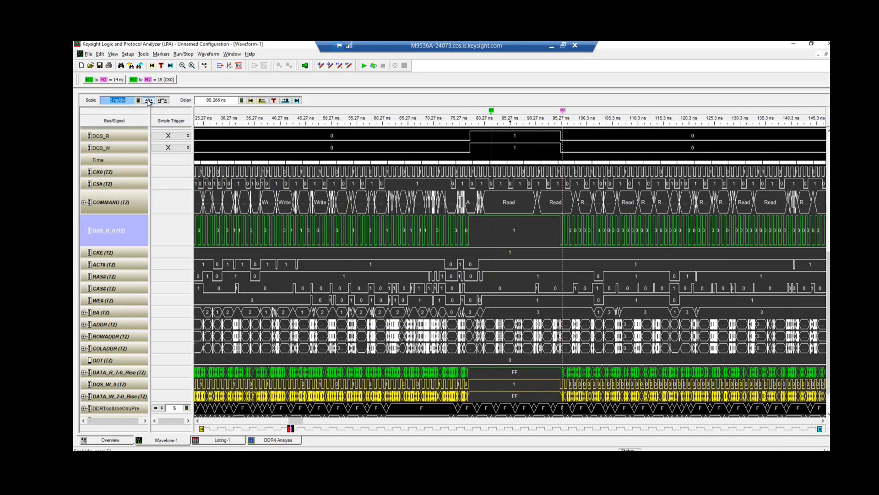
left_click(149, 101)
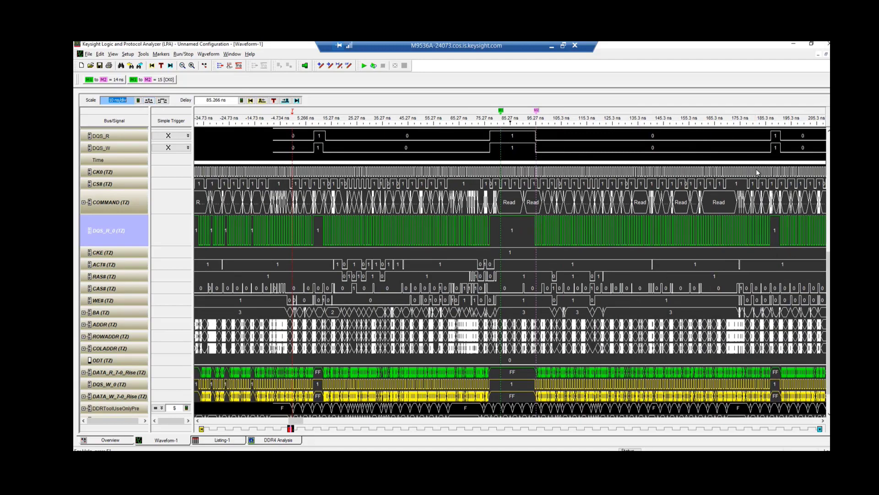
mouse_move(772, 231)
left_click_drag(770, 229, 810, 254)
left_click(812, 259)
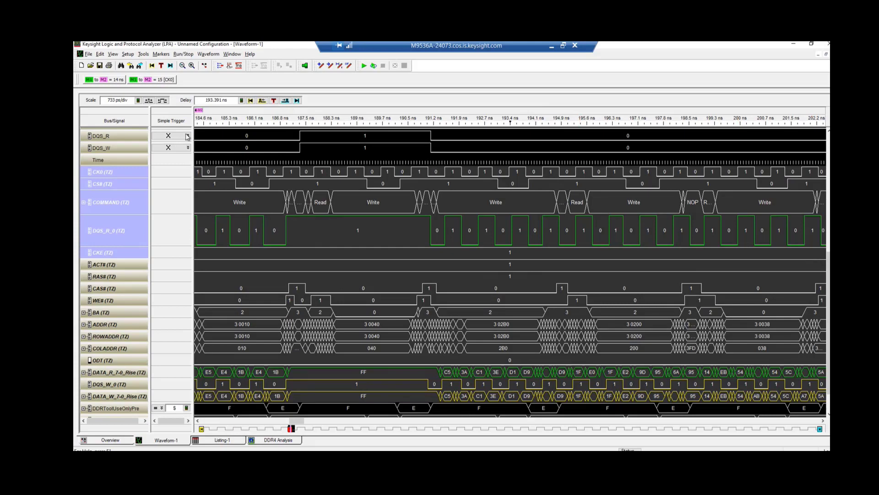
left_click(149, 100)
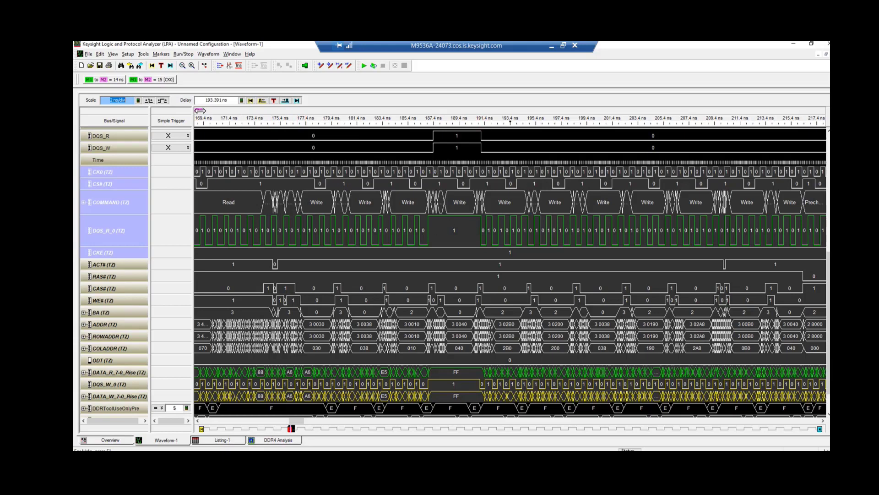
mouse_move(200, 111)
left_mouse_down()
mouse_move(444, 140)
mouse_move(484, 201)
mouse_move(487, 230)
left_mouse_up()
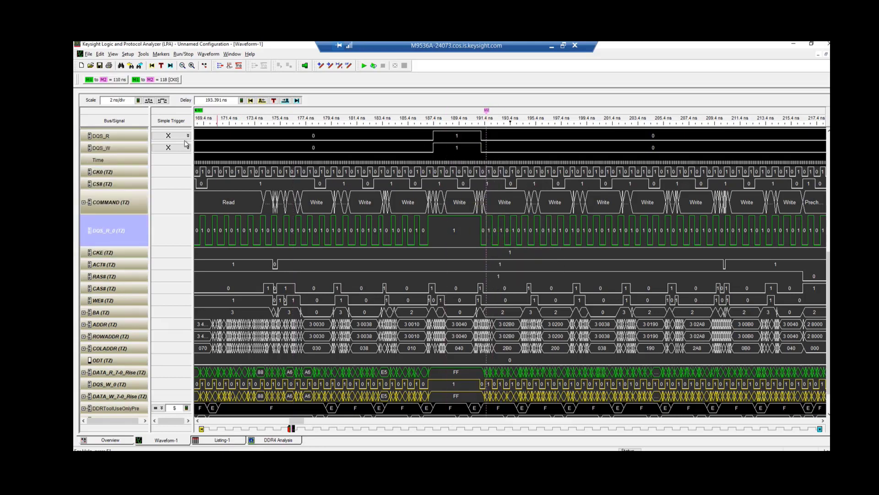
mouse_move(191, 111)
left_mouse_down()
mouse_move(305, 135)
mouse_move(320, 173)
left_mouse_up()
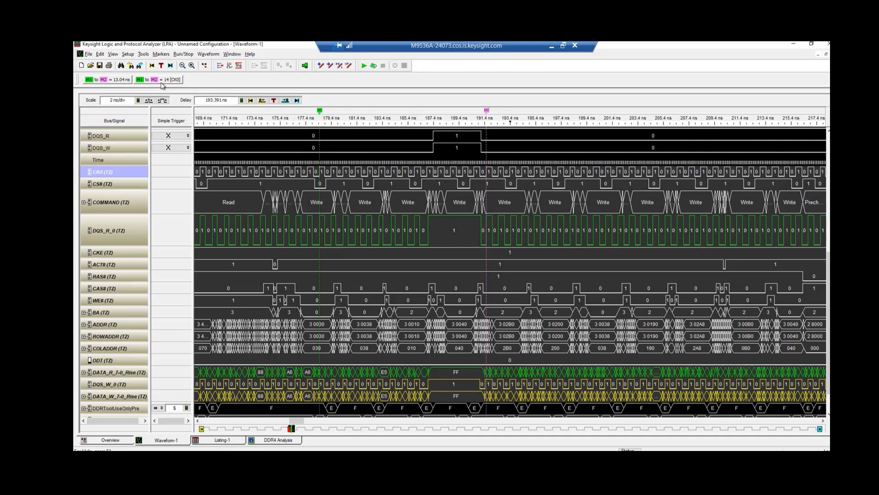
- In the DDR Setup Assistant, apply a total read latency of 15 and a total write latency of 14, and complete the latency step
key("alt+Tab")
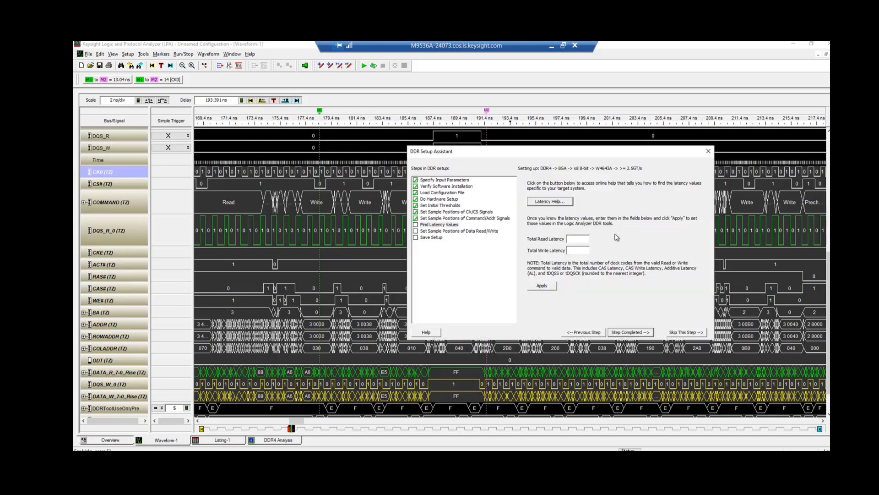
left_click(576, 238)
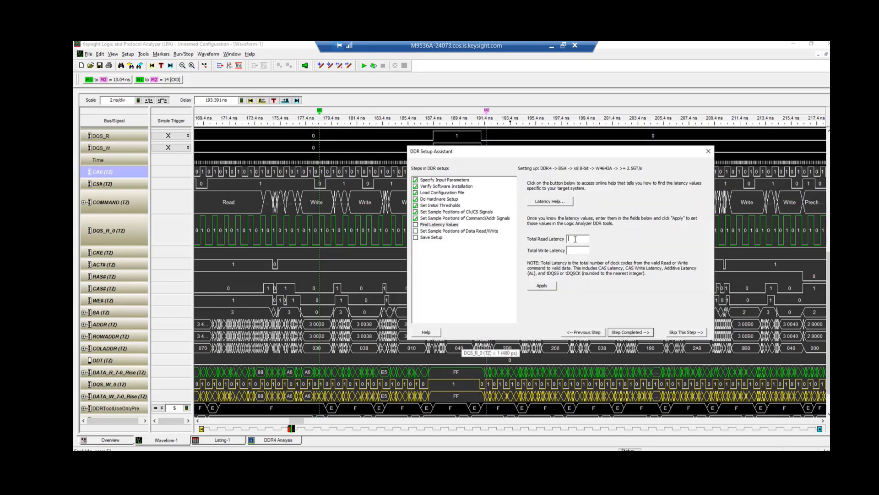
type("15")
left_click(583, 252)
type("14")
left_click(553, 286)
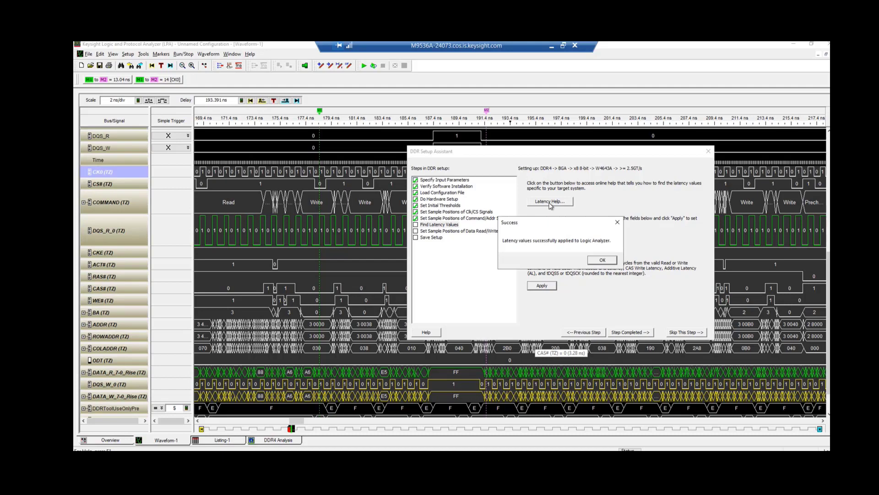
left_click(604, 260)
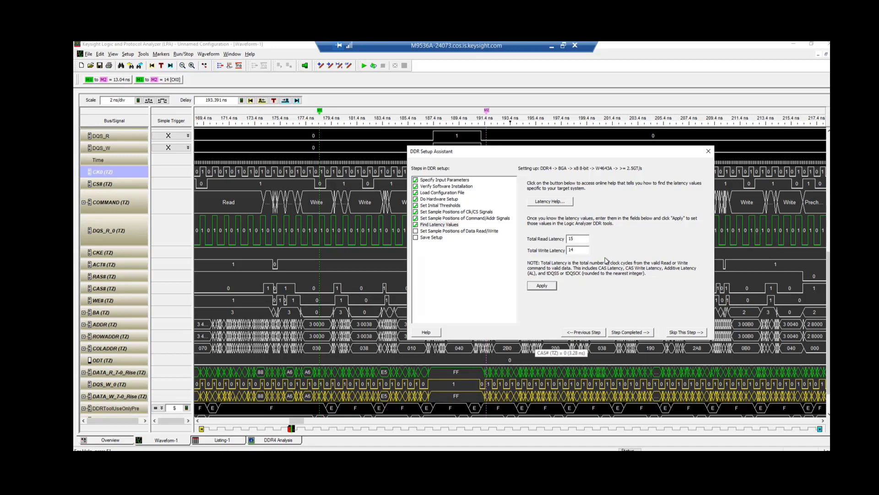
left_click(641, 334)
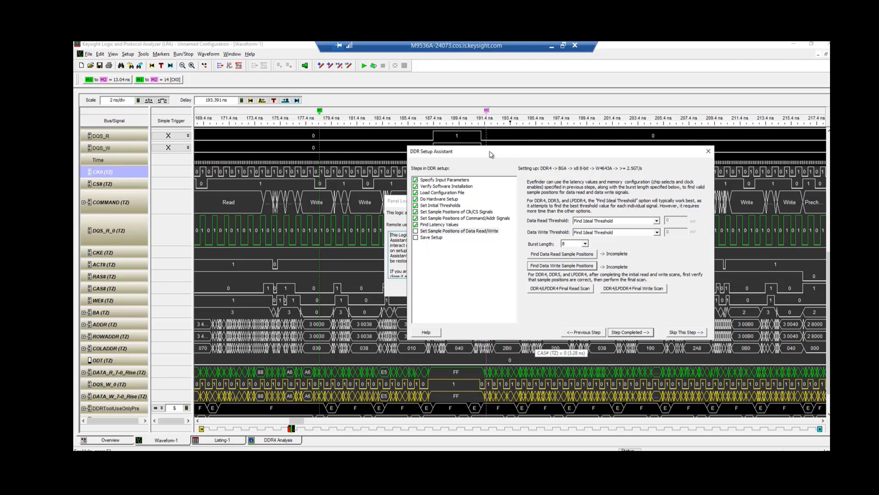
- Run the data read and data write sample position scans in the DDR Setup Assistant
left_click_drag(503, 156, 465, 156)
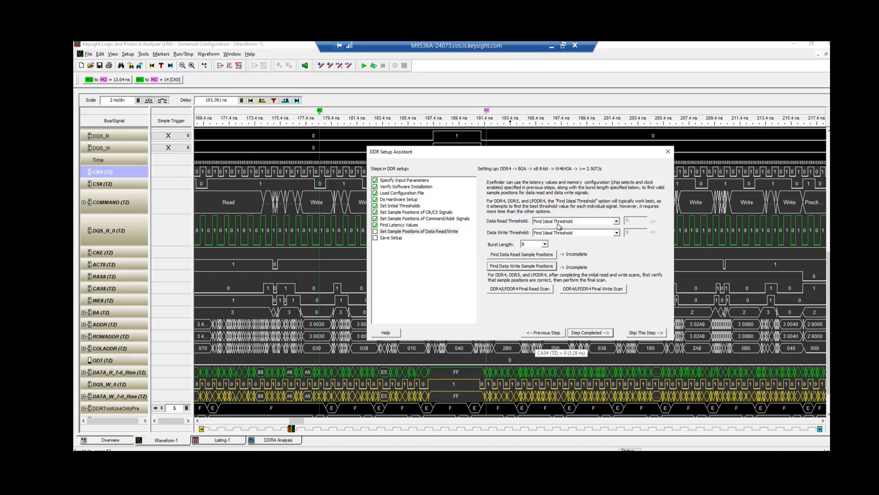
left_click(512, 257)
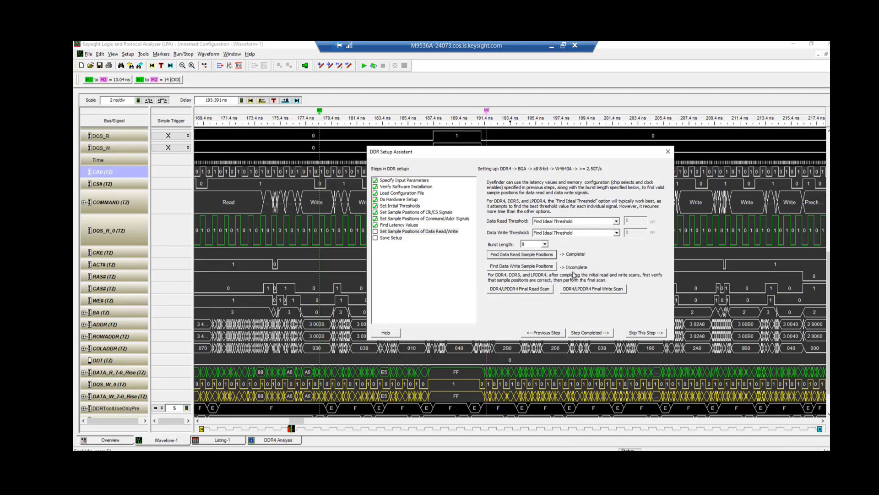
left_click(502, 268)
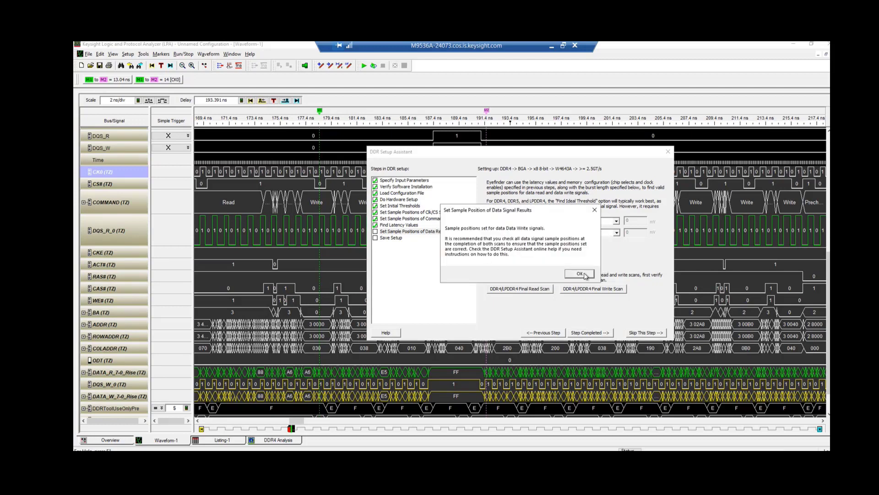
left_click(585, 277)
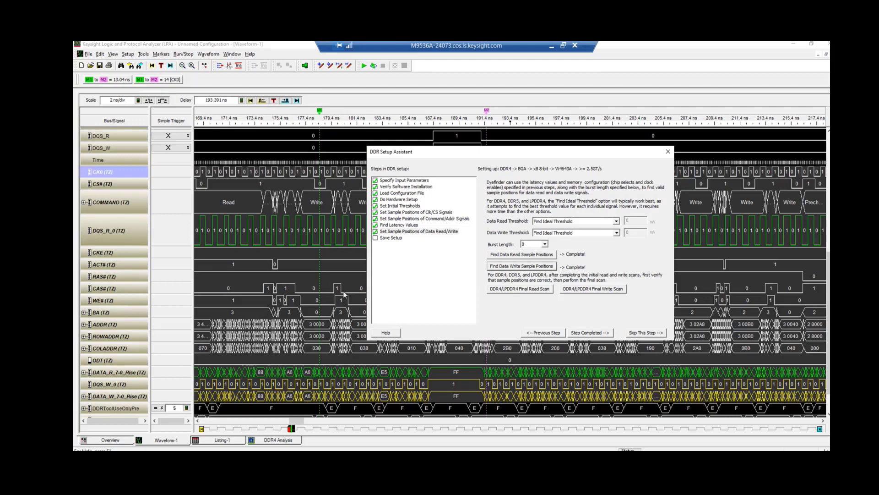
- Release the panel lock, and open the module's Eye Scan sample positions to check the Command and Address and the Data Read signals
left_click(285, 321)
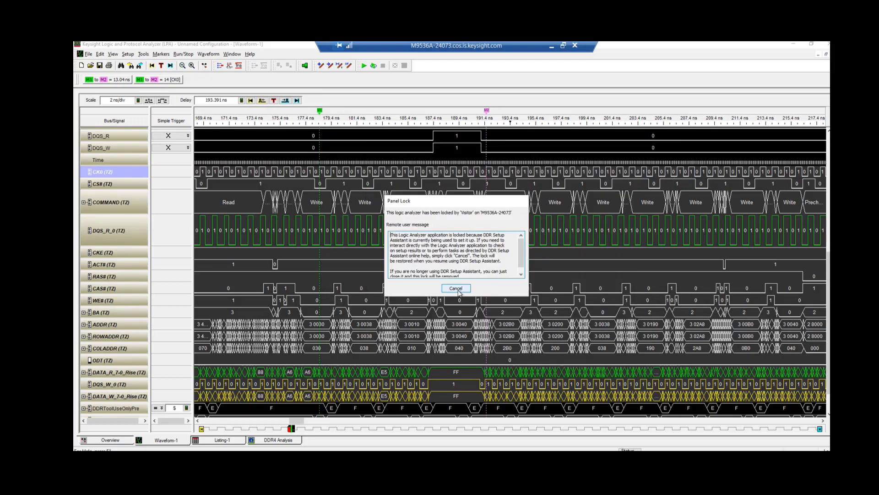
left_click(457, 289)
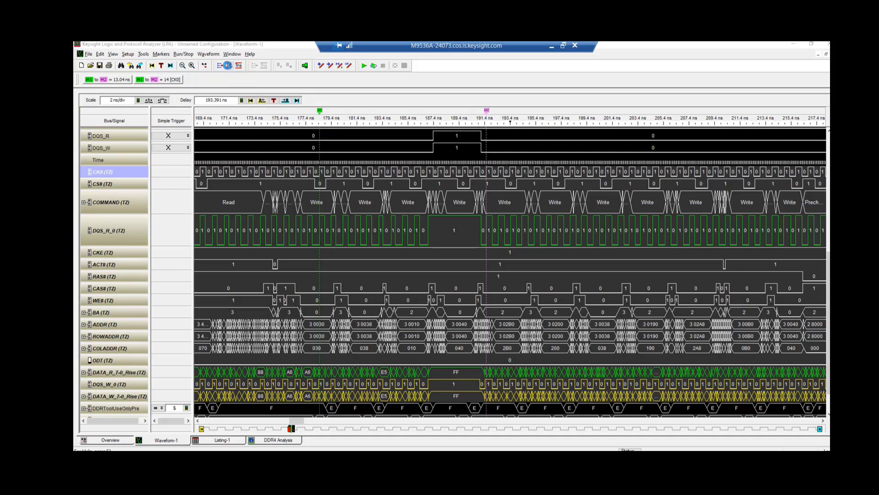
left_click(227, 66)
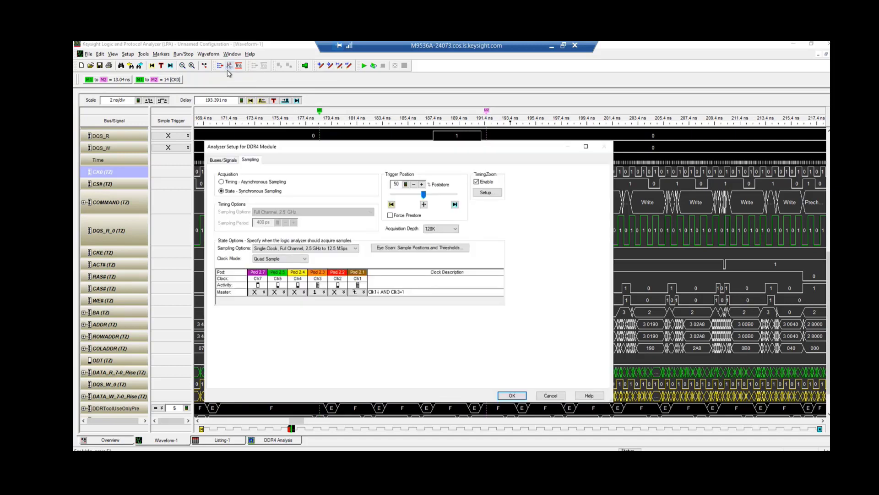
left_click(397, 250)
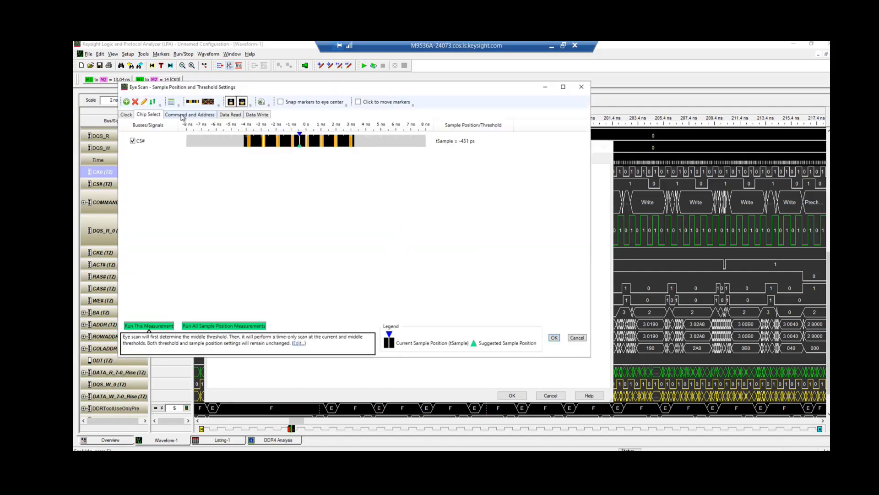
left_click(181, 115)
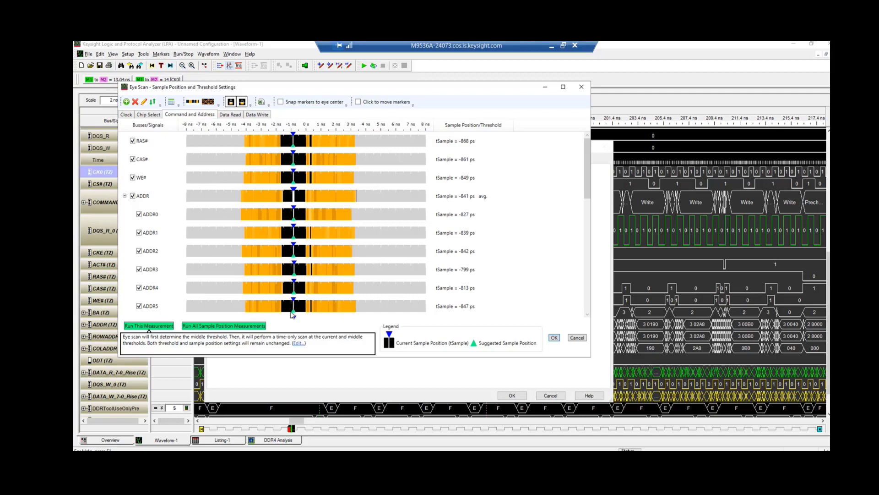
left_click(232, 116)
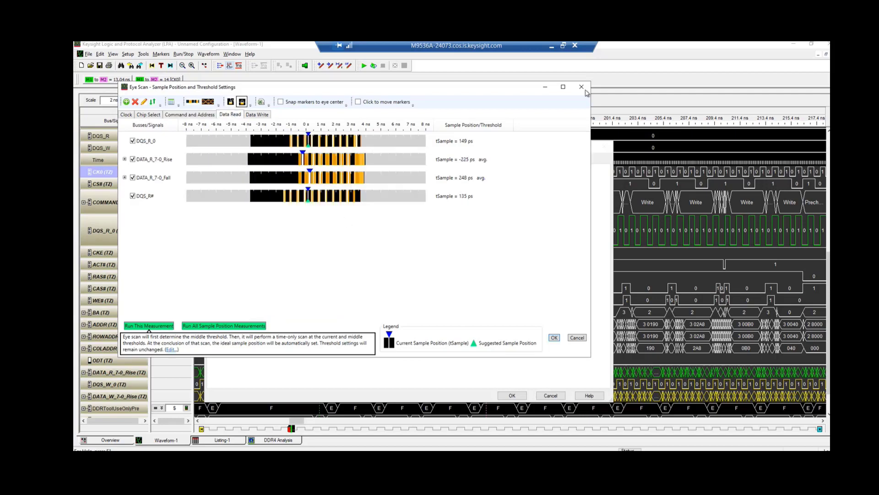
- Maximize the Eye Scan window, and set the Data Read measurement's scan limits to a minimum of -2 ns and a maximum of 4 ns
left_click(566, 90)
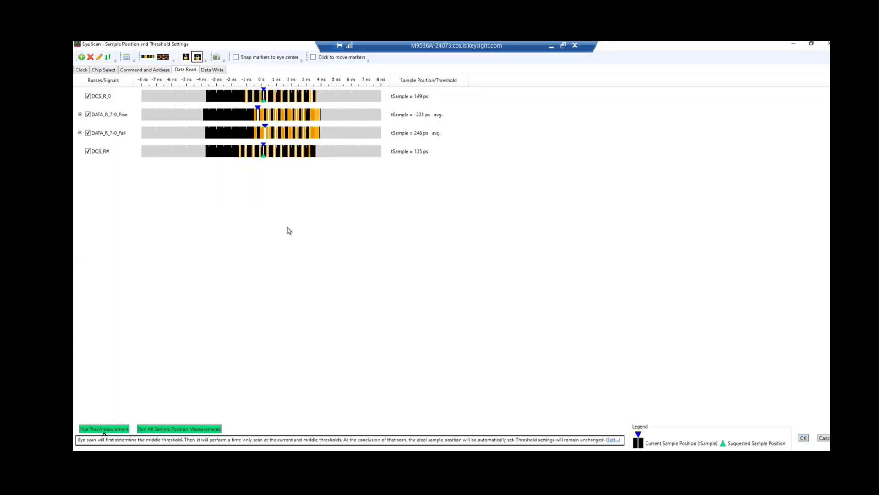
left_click(99, 58)
left_click(231, 119)
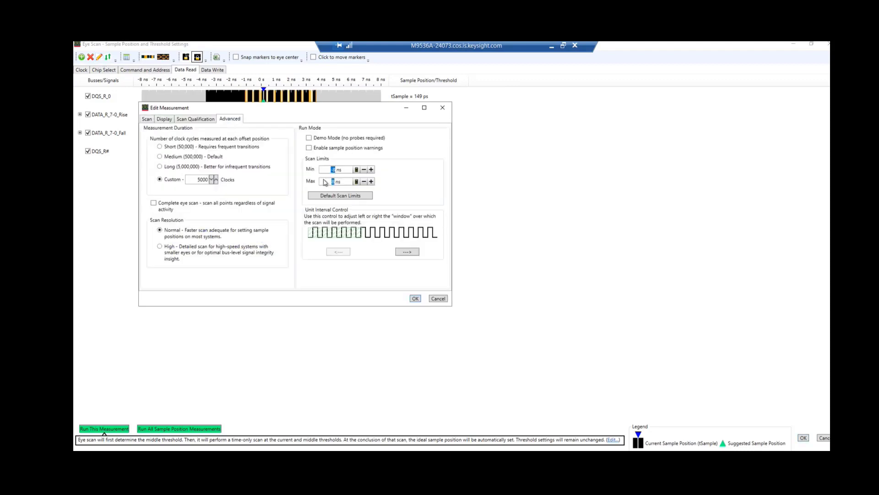
left_click(335, 170)
left_click_drag(337, 170, 334, 170)
type("4")
left_click(414, 298)
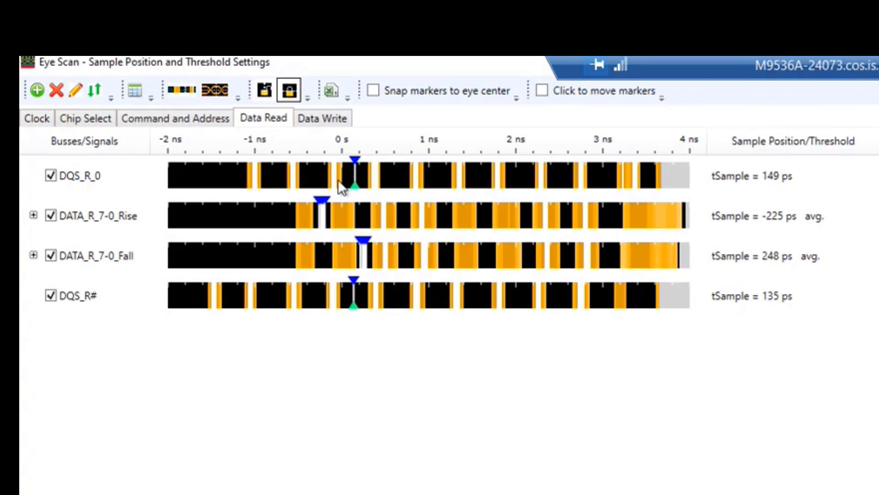
- Move the Data Read DQS_R_0 sample position to about -311 ps, check the individual DATA_R_7-0_Rise bits, and lock the Data Read sample positions
left_click_drag(353, 172, 315, 176)
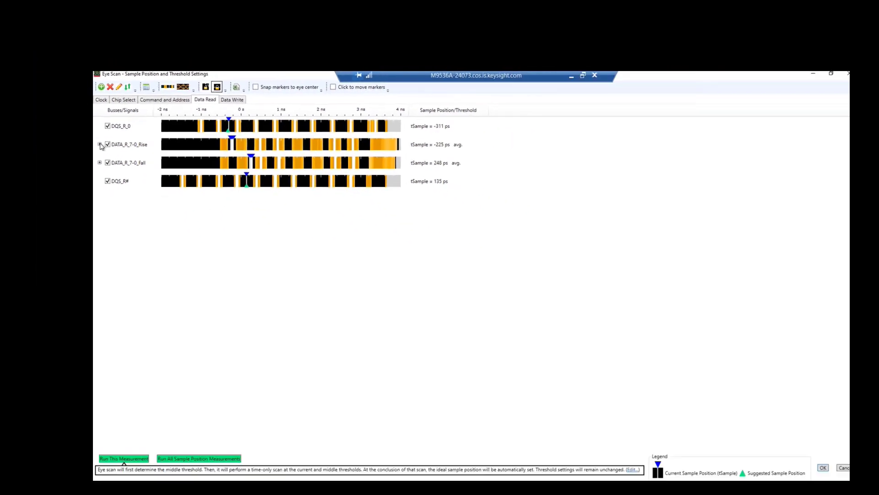
left_click(34, 216)
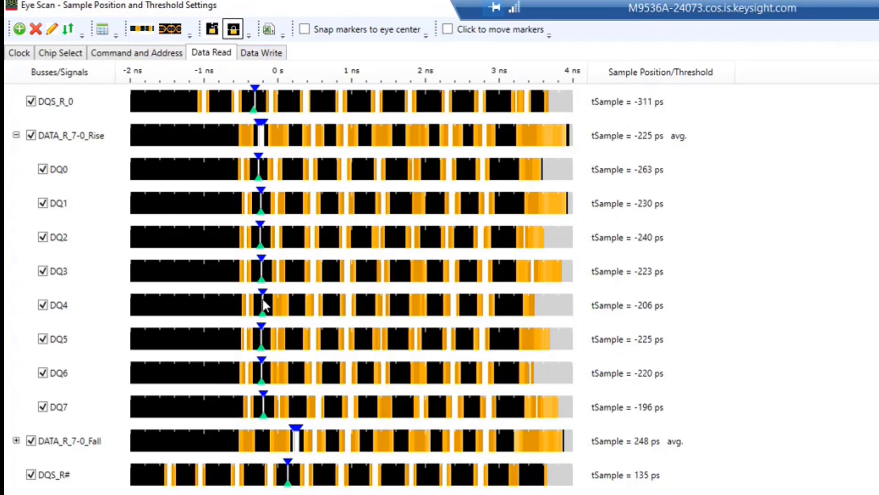
left_click(16, 135)
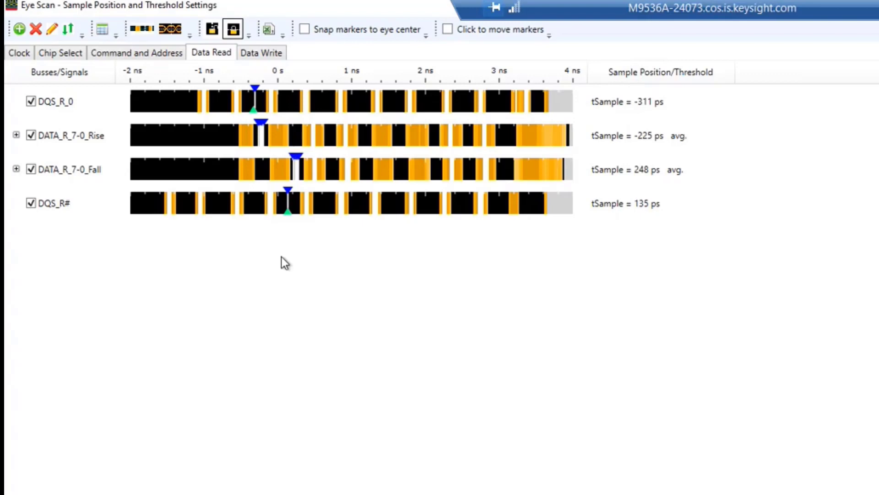
left_click(212, 29)
- Set the Data Write measurement's scan limits to a minimum of -2 ns and a maximum of 4 ns
left_click(261, 53)
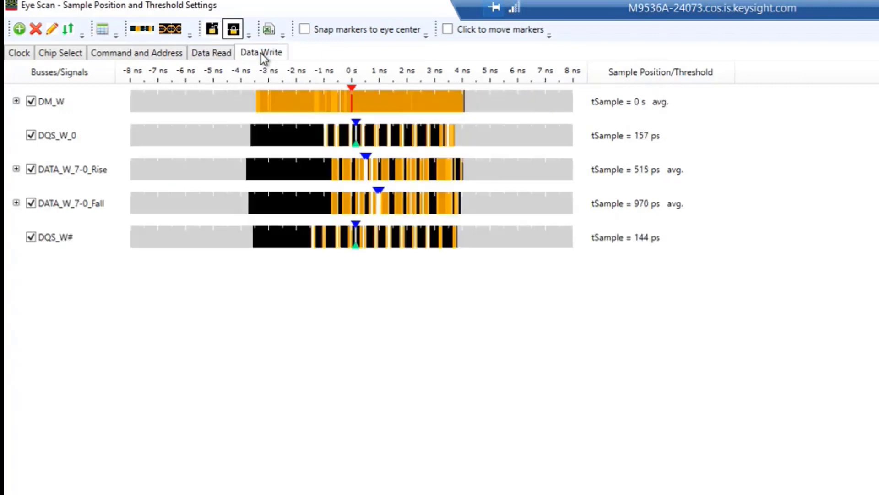
left_click(51, 29)
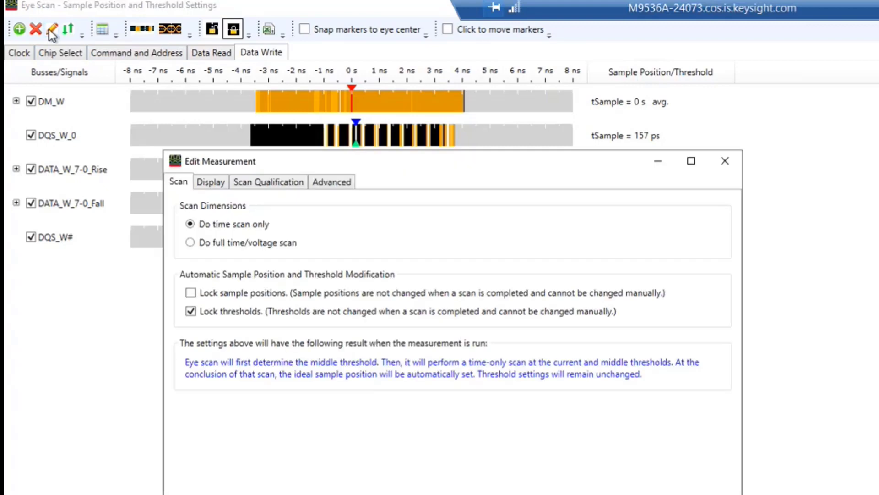
left_click(330, 184)
left_click(528, 279)
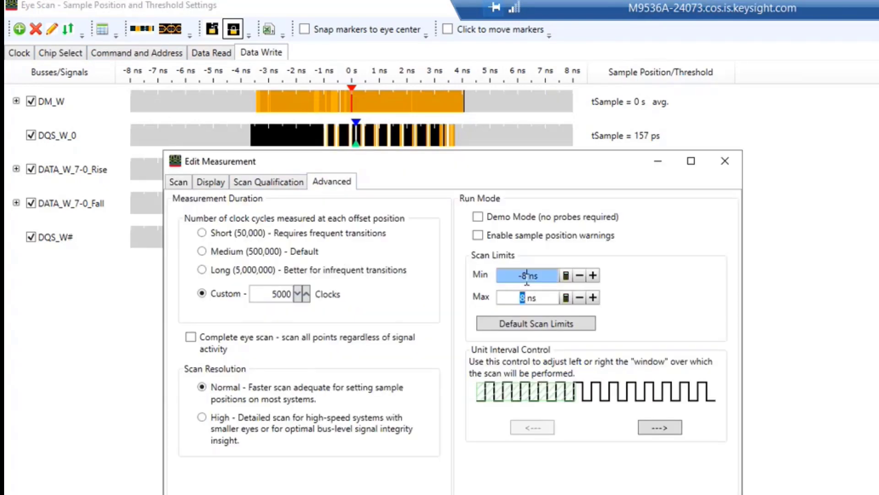
type("2")
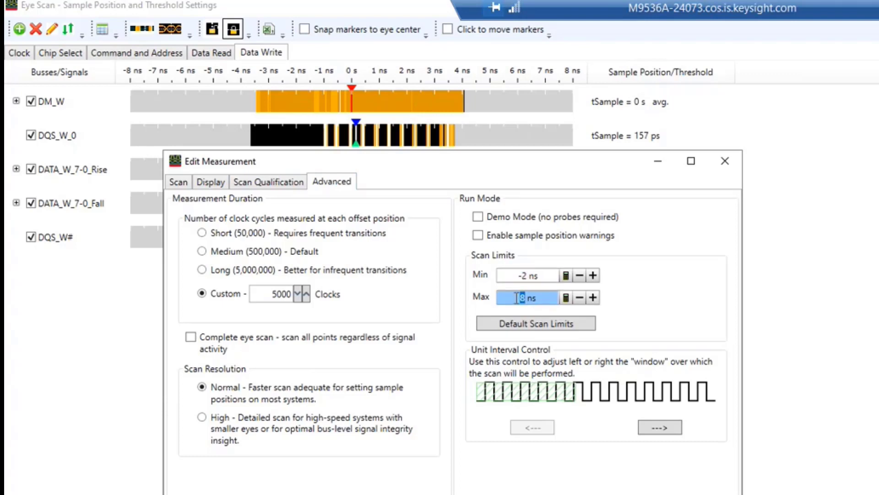
type("4")
key("Return")
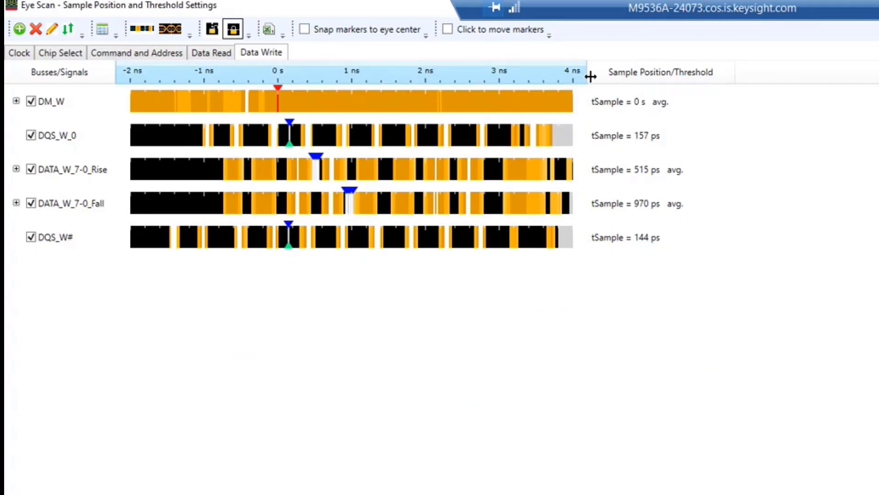
- Move the Data Write sample positions of DQS_W_0 to about -0.3 ns, DATA_W_7-0_Rise to about -0.42 ns, and DATA_W_7-0_Fall to about 36 ps
left_click_drag(589, 77, 818, 76)
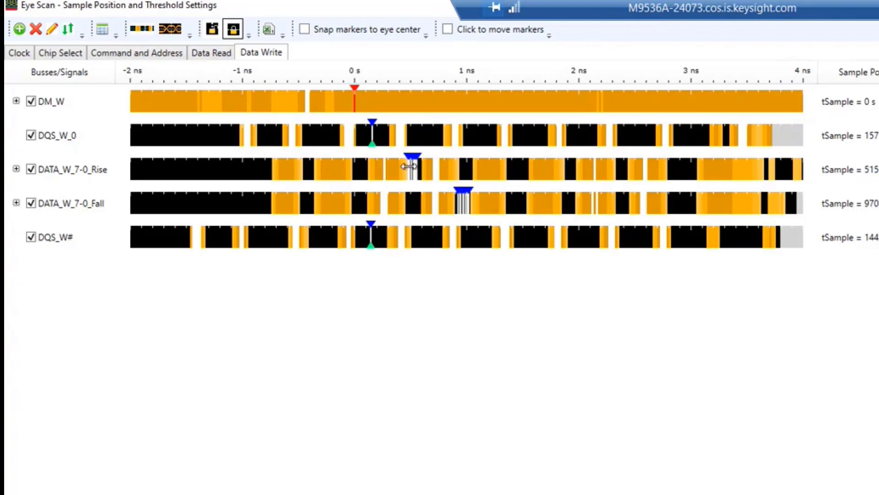
left_click_drag(377, 134, 320, 133)
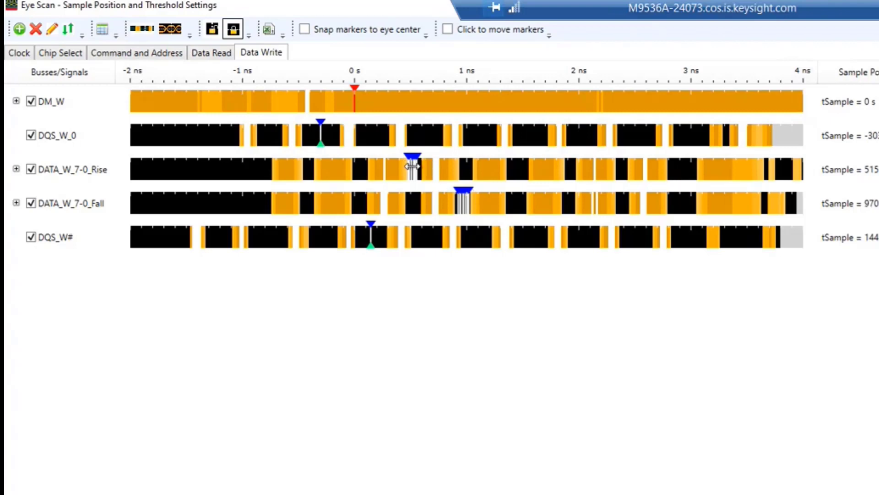
left_click_drag(413, 165, 308, 167)
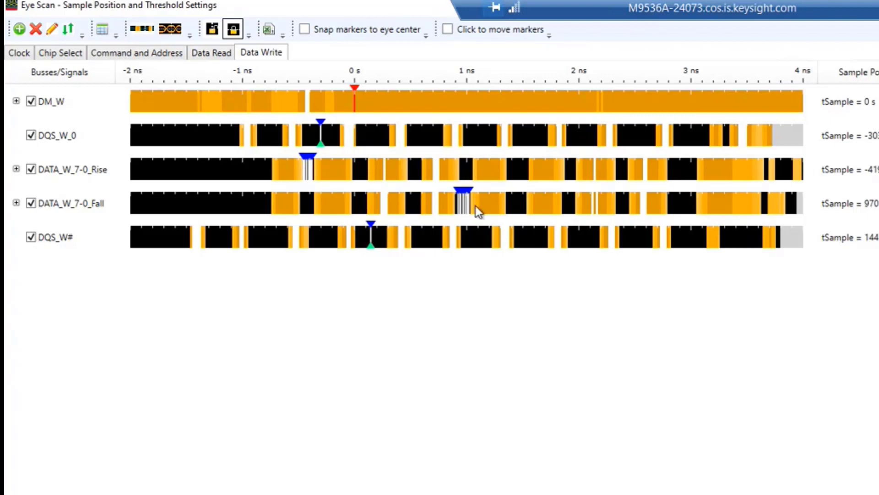
left_click_drag(464, 198, 361, 208)
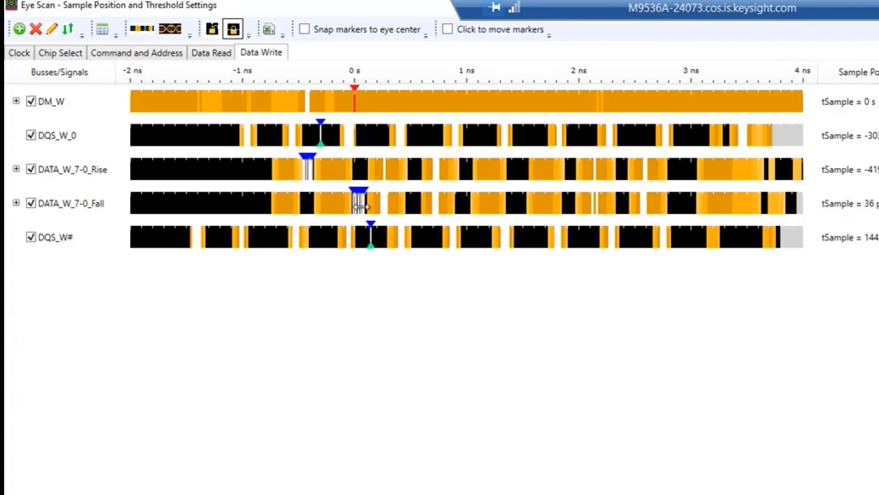
- Set only the sample positions of the DATA_W_7-0_Rise and DATA_W_7-0_Fall buses to Suggested, checking their individual DQ bits
left_click(17, 169)
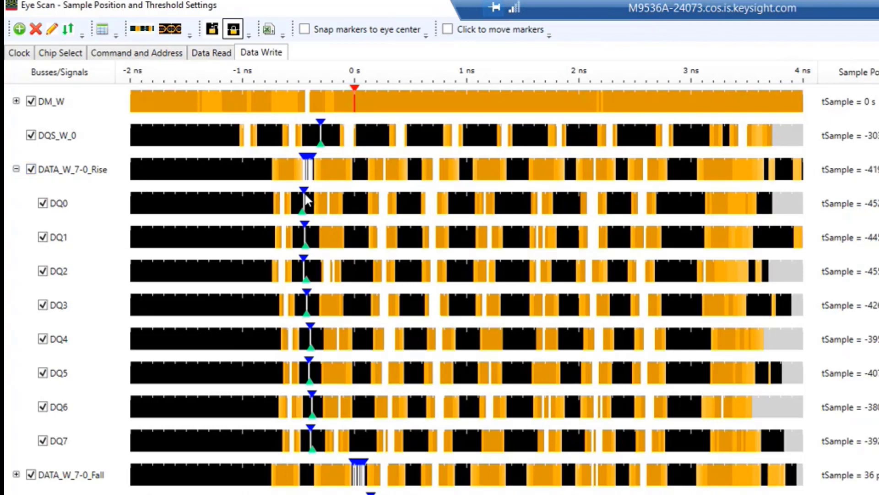
right_click(310, 168)
mouse_move(352, 193)
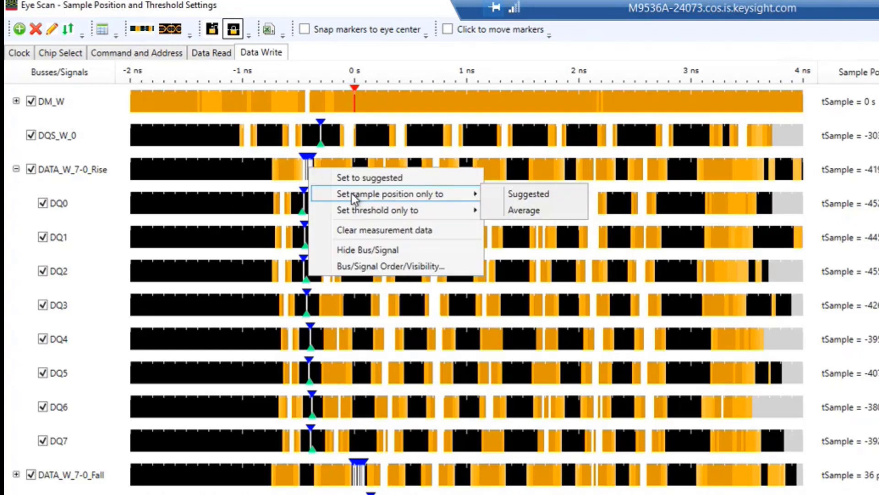
left_click(528, 197)
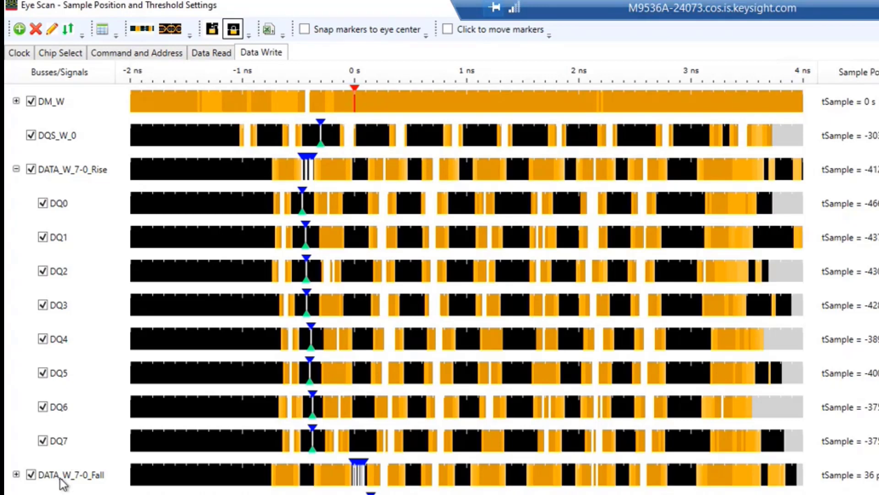
left_click(17, 476)
right_click(359, 476)
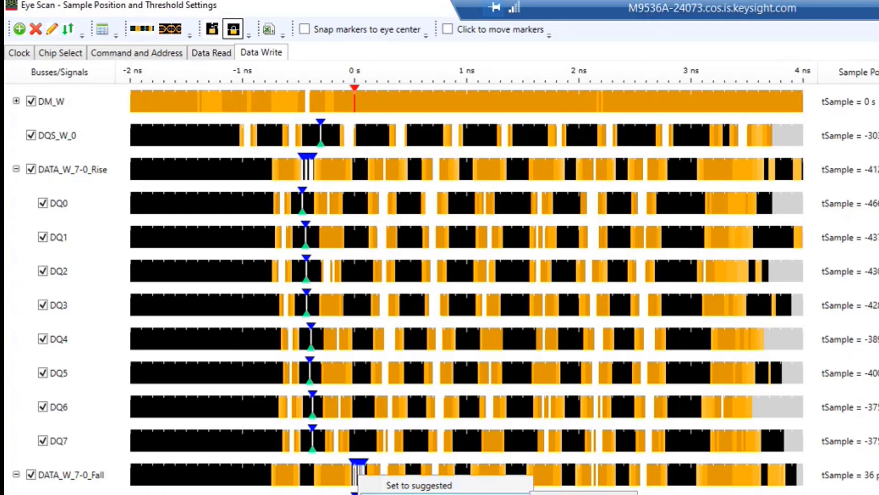
left_click(583, 494)
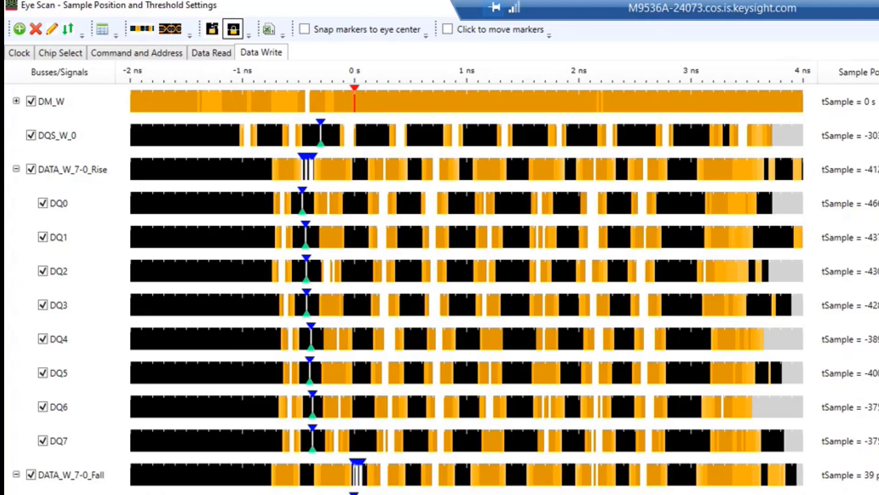
left_click(16, 169)
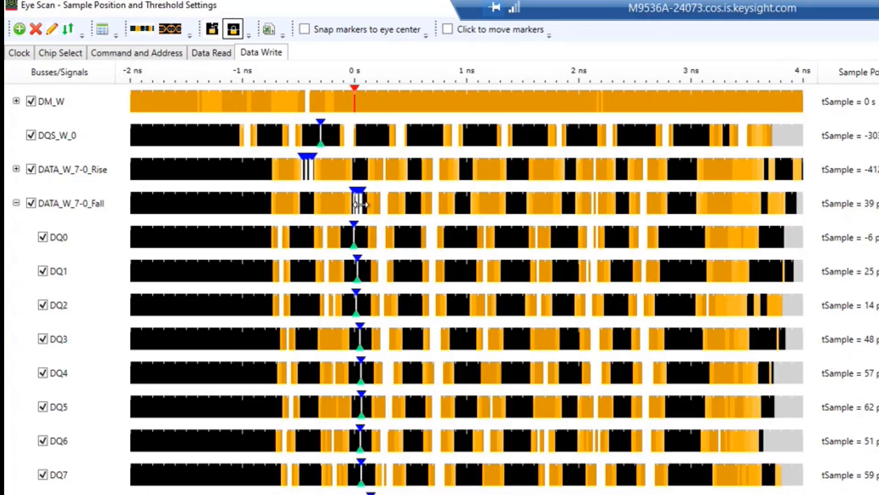
left_click(16, 203)
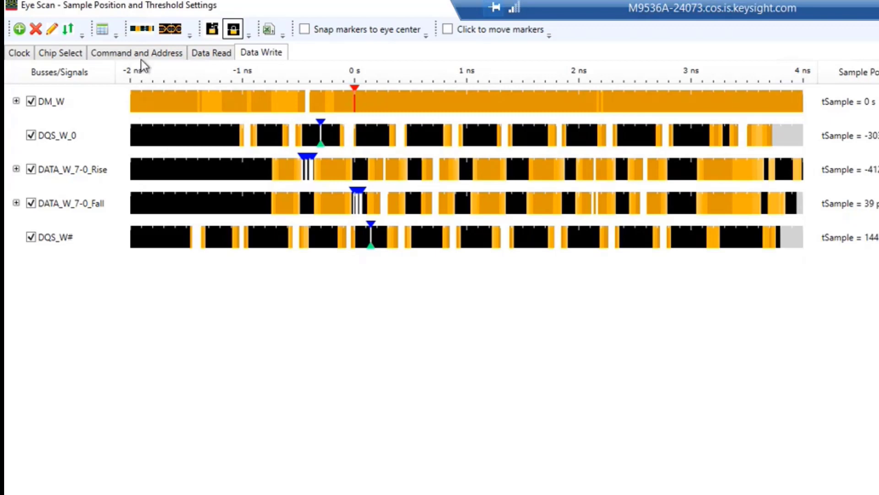
- Set the Data Write scan qualification to Signal Trace Mode without storing back-to-back memory bursts
left_click(51, 32)
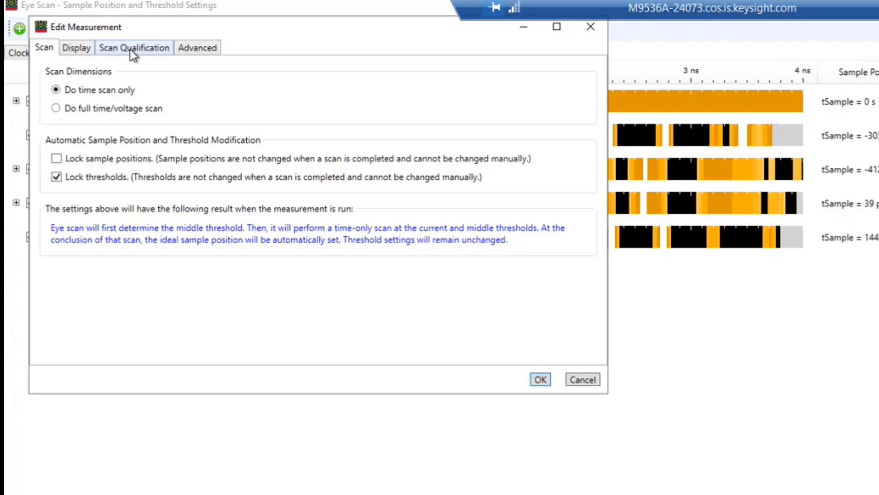
left_click(131, 49)
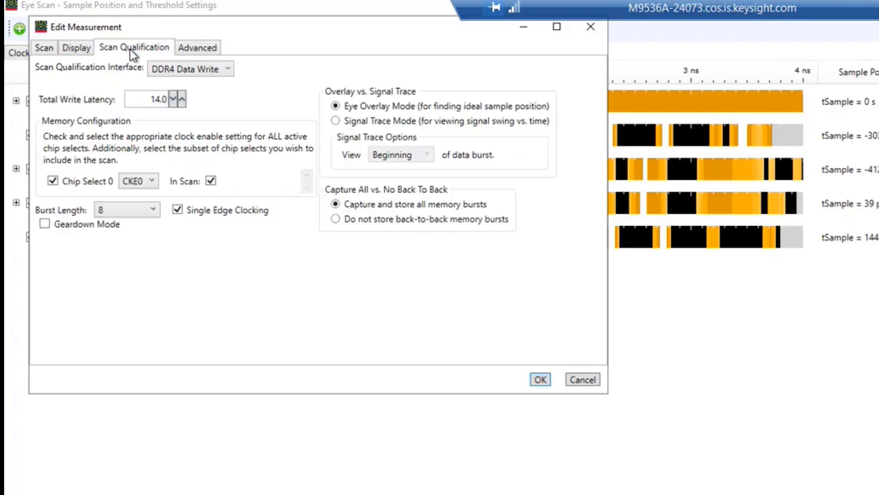
left_click(336, 121)
left_click(336, 219)
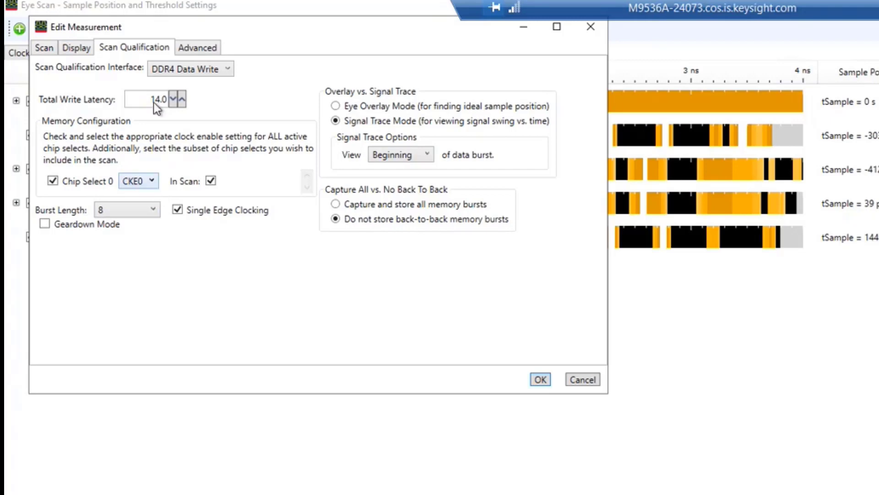
left_click(541, 379)
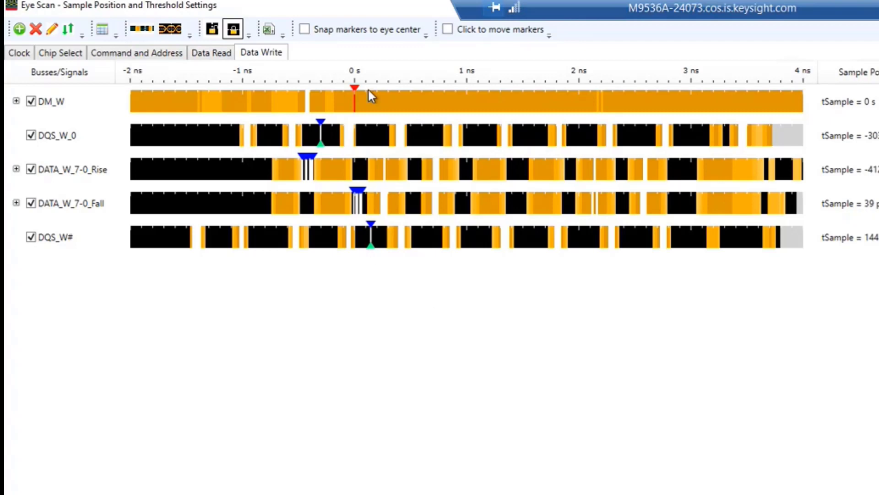
- Recheck the Data Read sample positions, accept the Eye Scan and analyzer setup settings, and run a new acquisition
left_click(208, 53)
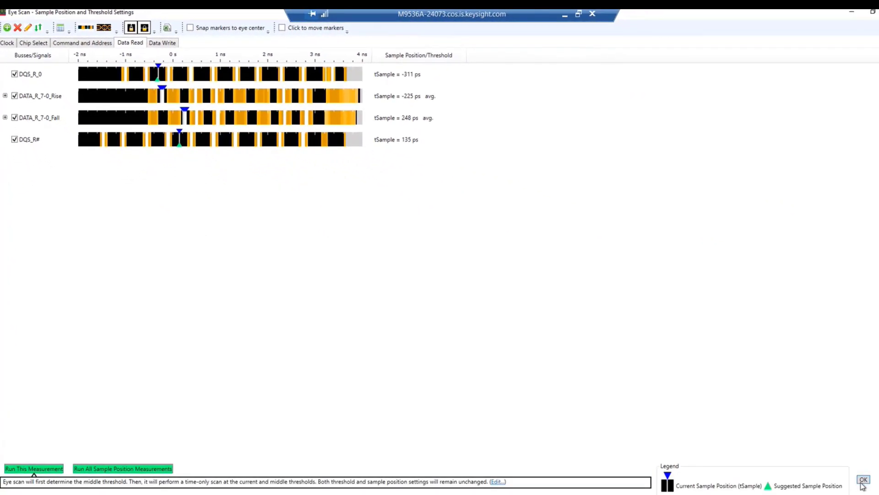
left_click(863, 479)
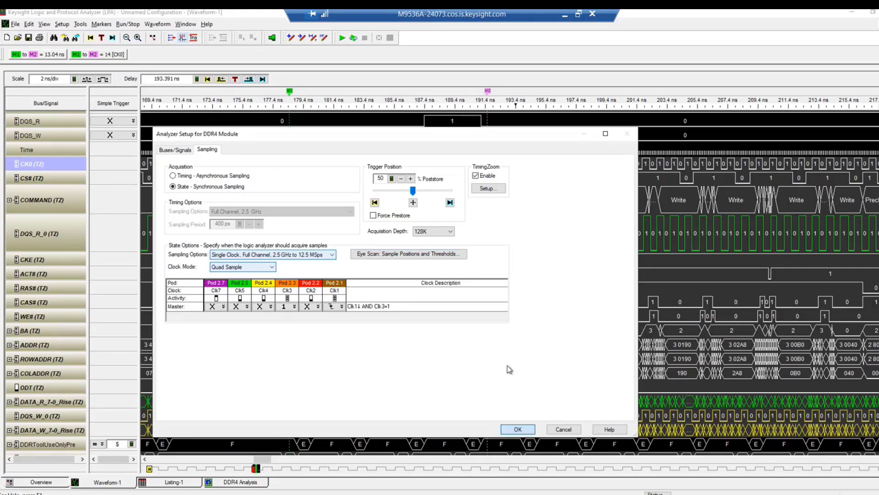
left_click(518, 429)
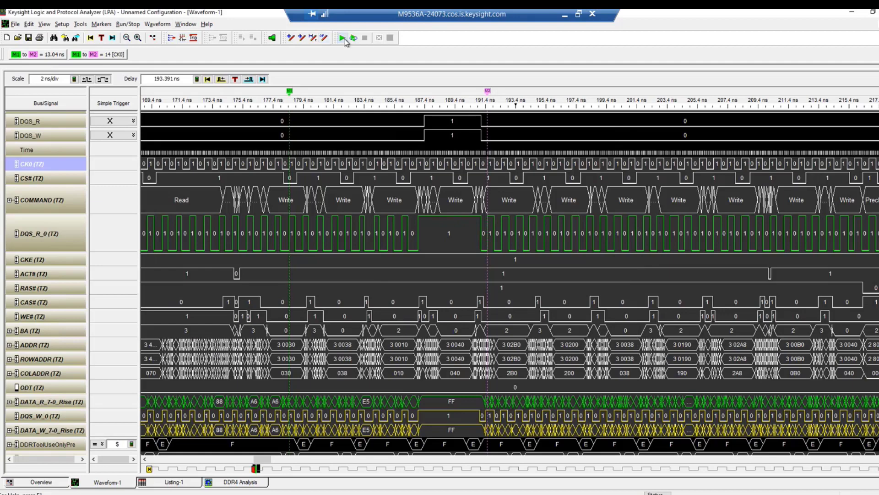
left_click(343, 38)
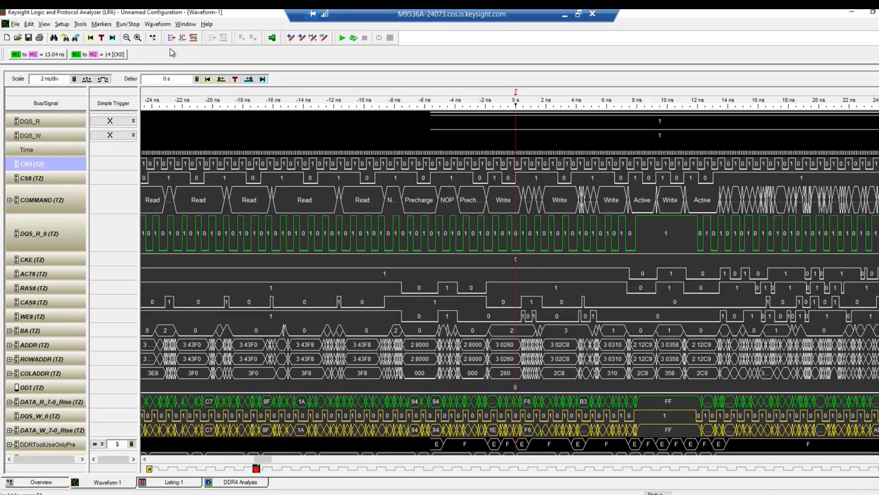
- Open the DDR4 Analysis window from the overview, and examine the decoded bus commands and write data around the trigger in the Listing-1 window
left_click(153, 38)
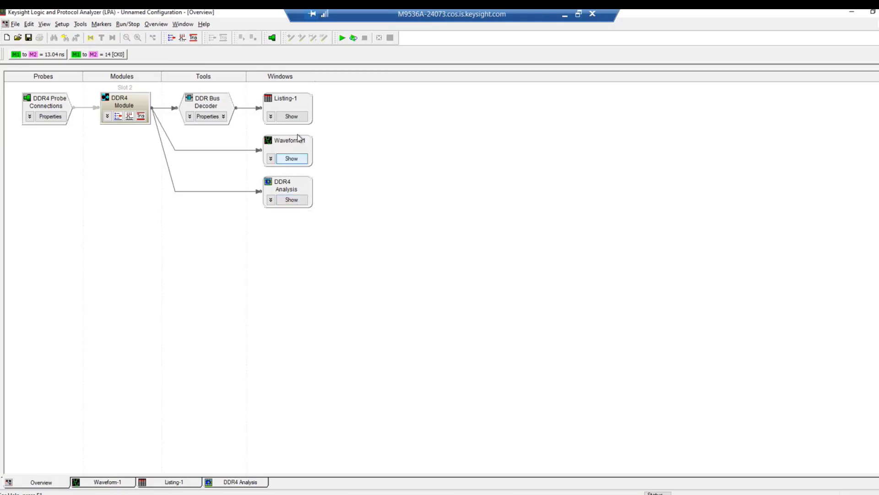
left_click(295, 200)
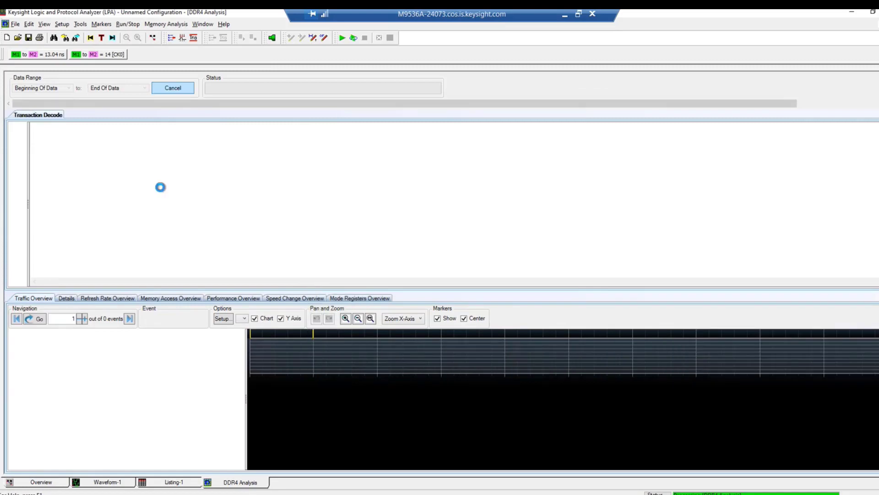
left_click(171, 482)
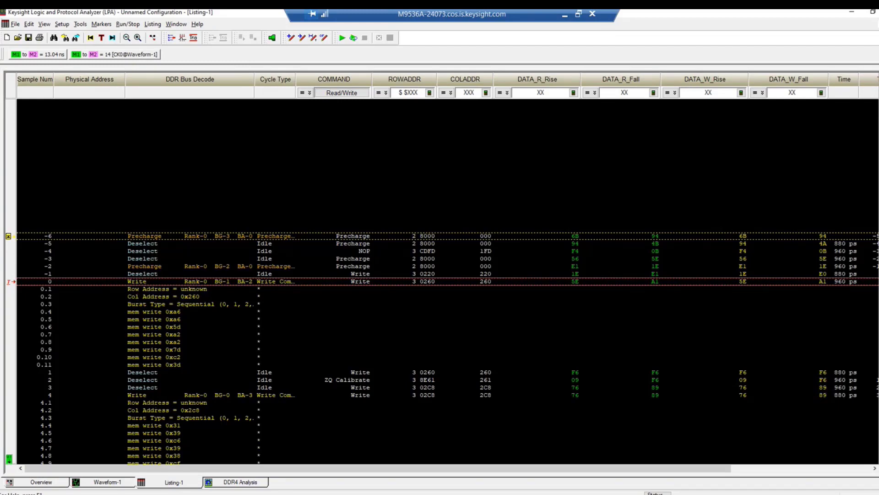
scroll(448, 360, "up", 2)
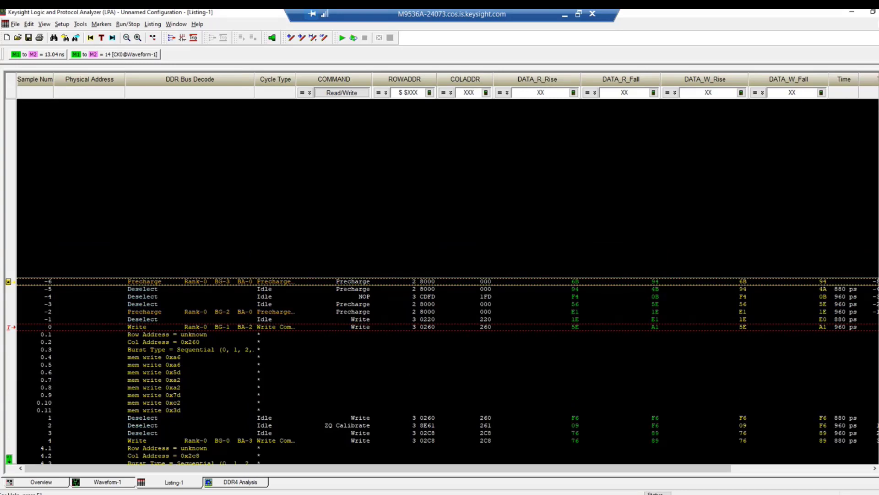
scroll(809, 429, "down", 5)
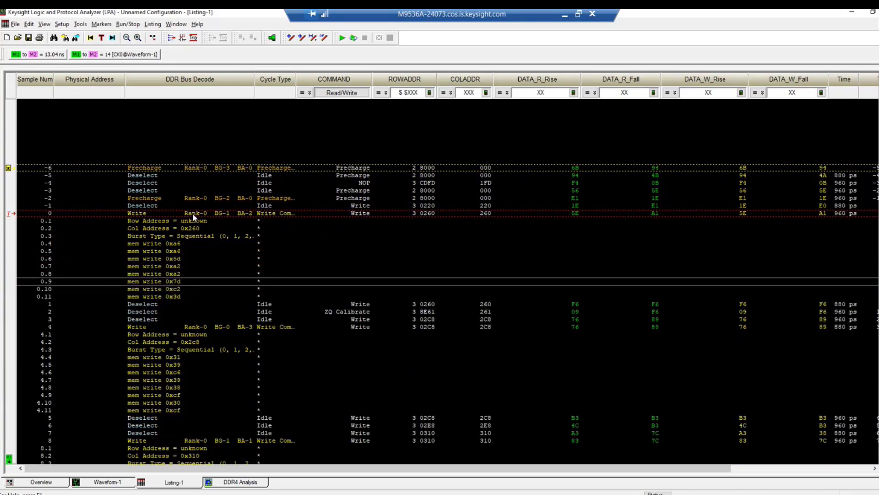
- Launch the DDR/LPDDR Post Process Compliance Tool, allow it to make changes to the device, and show the DDR4 Analysis window
left_click(81, 25)
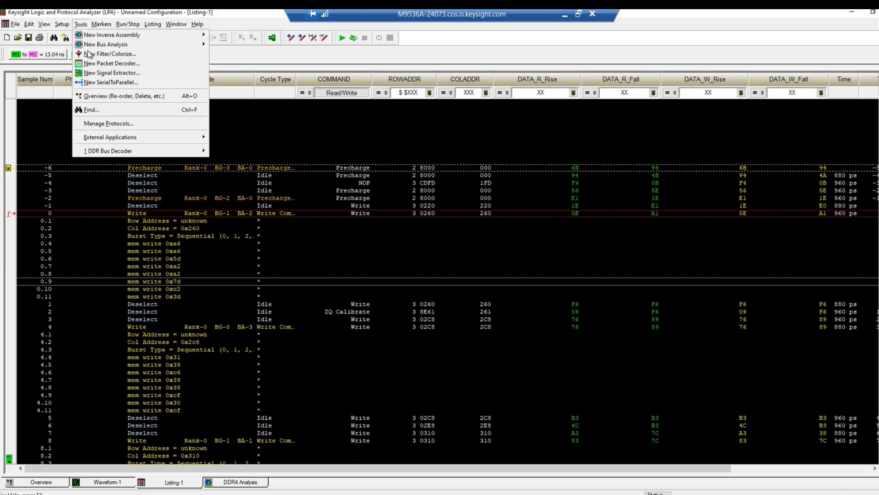
mouse_move(105, 141)
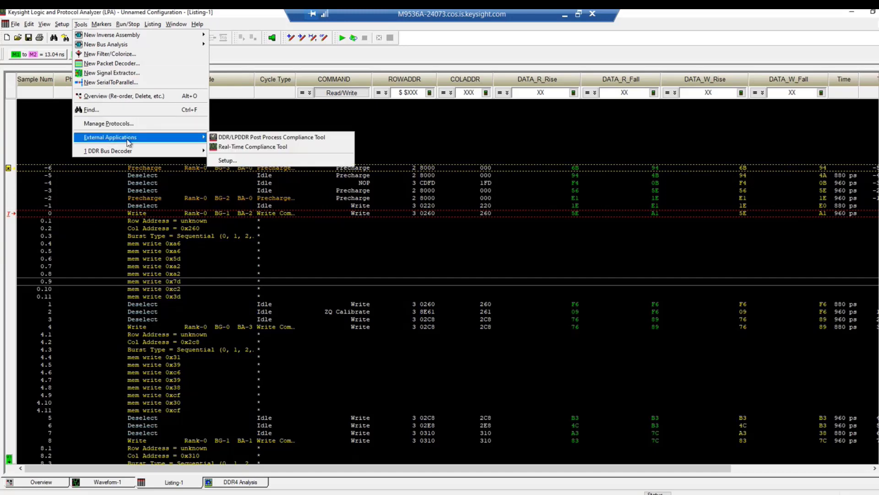
left_click(258, 139)
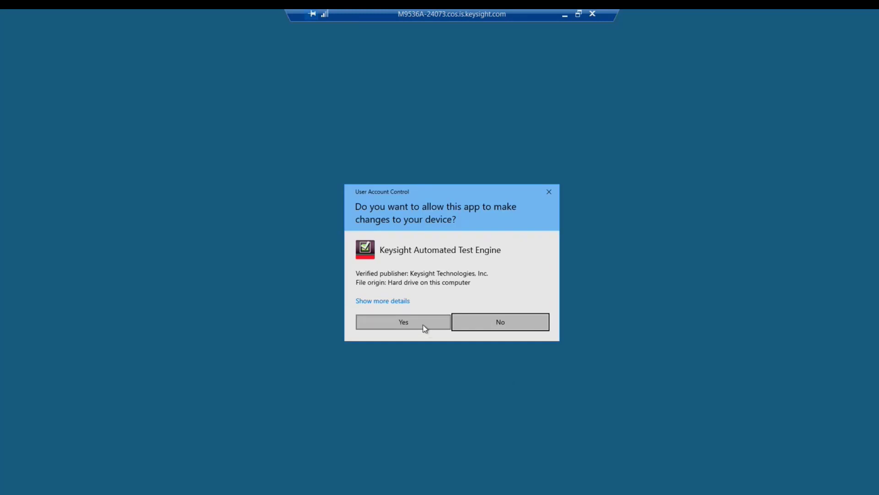
left_click(421, 324)
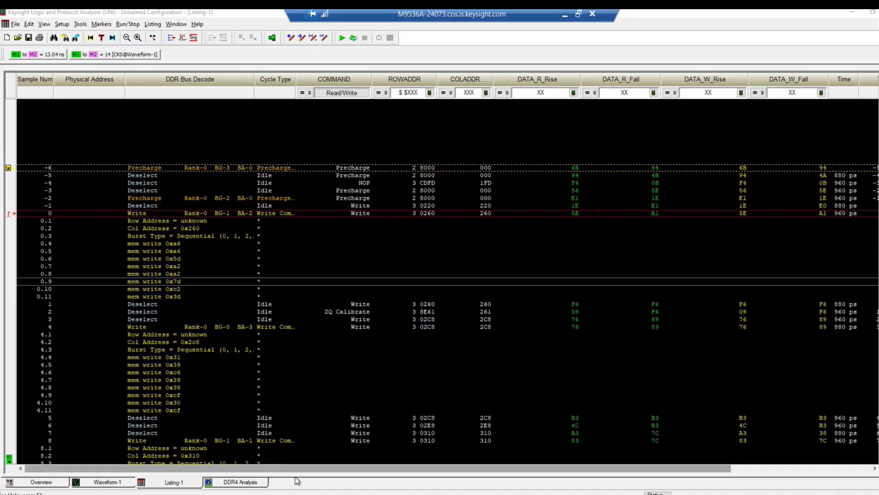
left_click(232, 485)
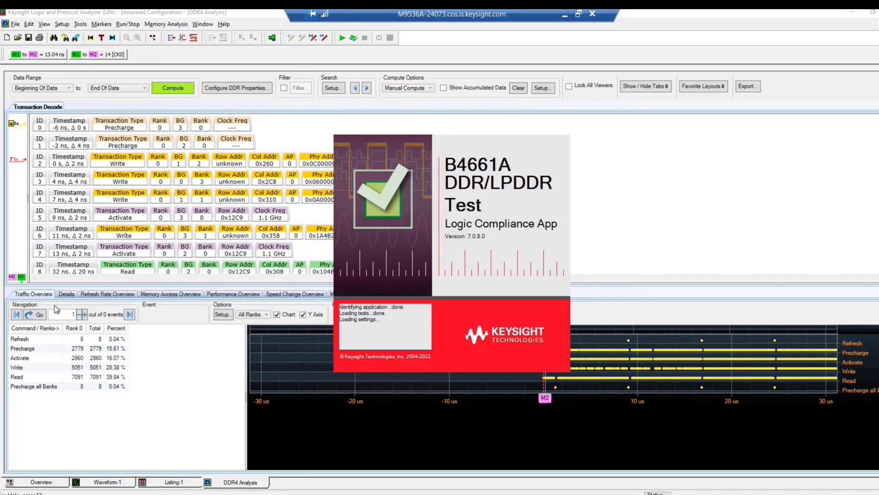
- Choose the DDR memory type for the DDR4 module in the compliance tool's setup
left_click(70, 94)
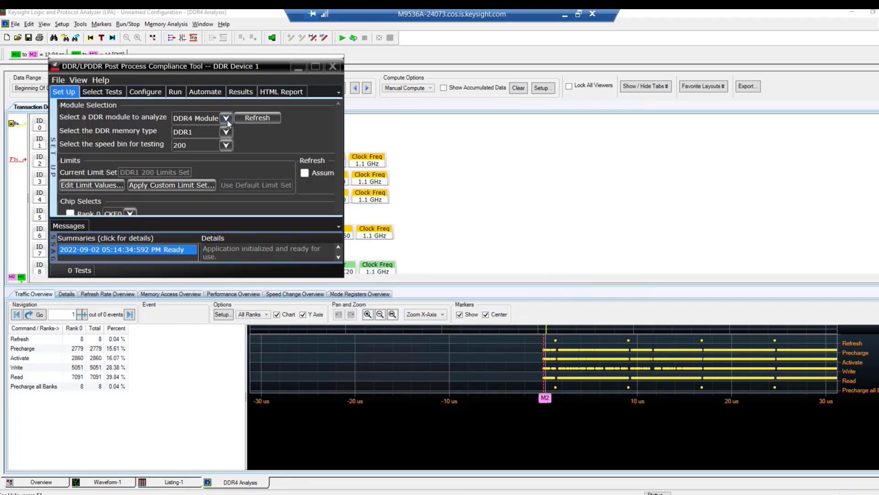
left_click(226, 135)
left_click(200, 180)
- Select all the Protocol Violations tests for the compliance run
left_click(108, 94)
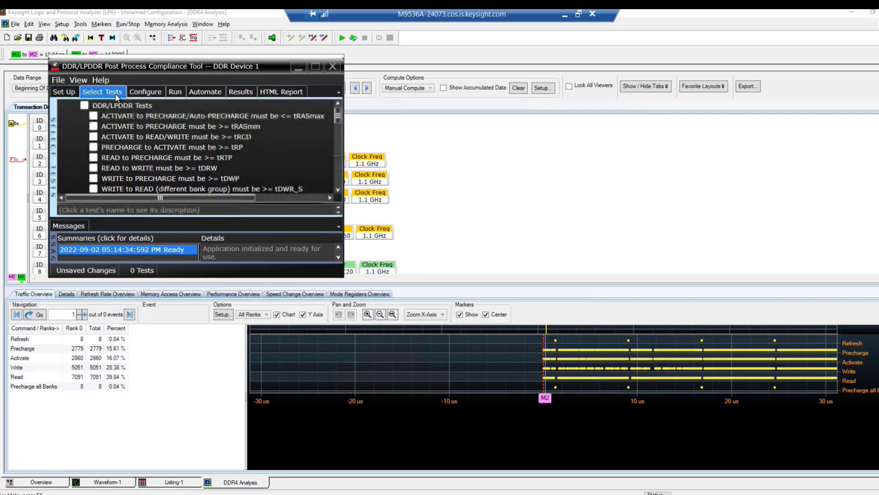
left_click(337, 191)
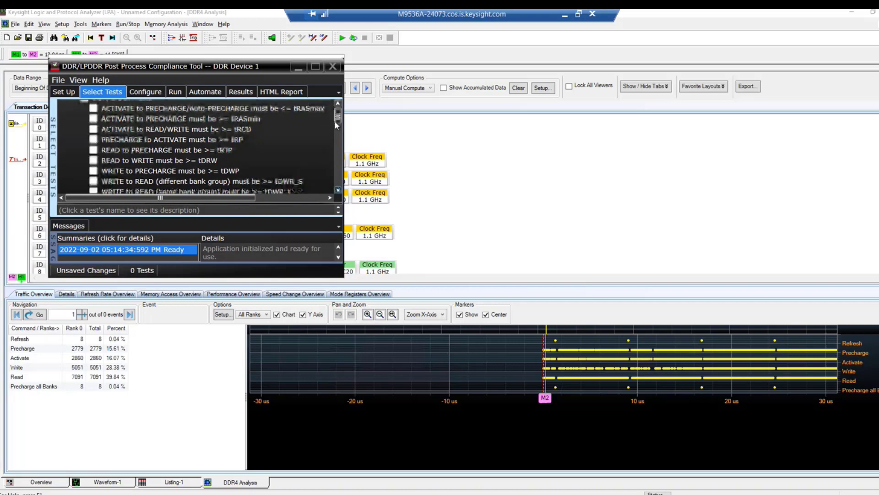
left_click(337, 190)
left_click(338, 189)
scroll(337, 189, "down", 8)
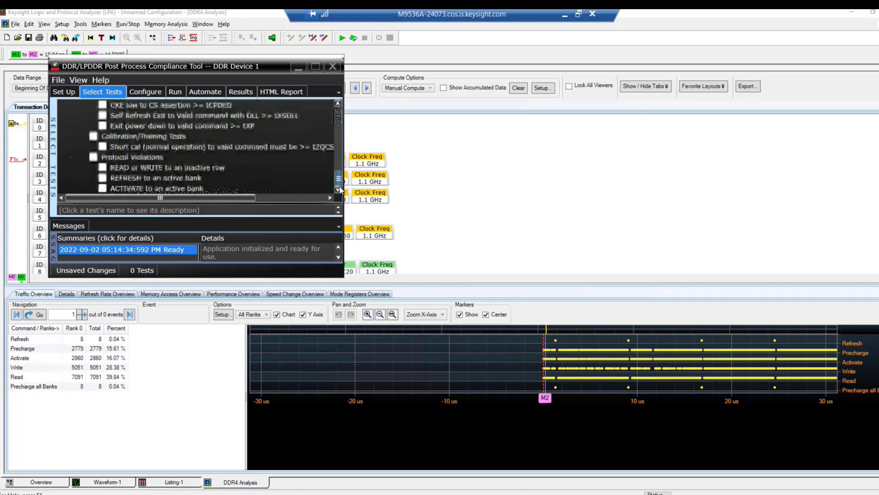
left_click(93, 157)
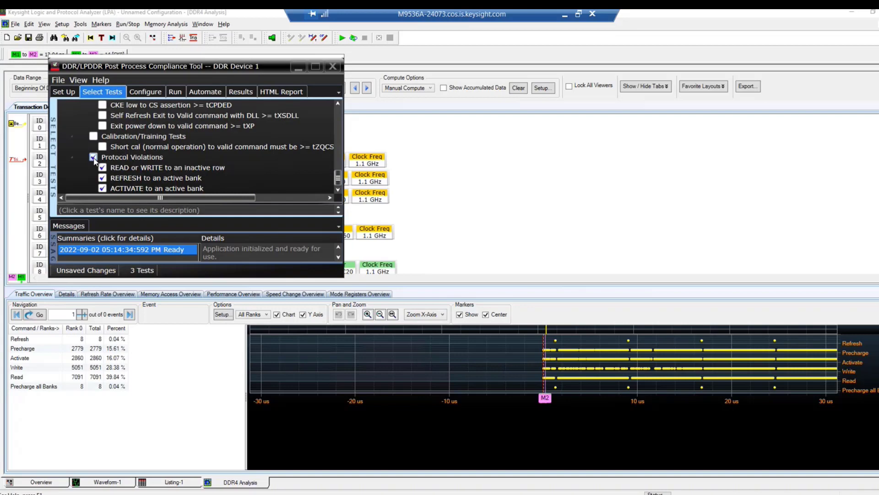
- Check the test configuration settings and run the selected compliance tests once
left_click(148, 93)
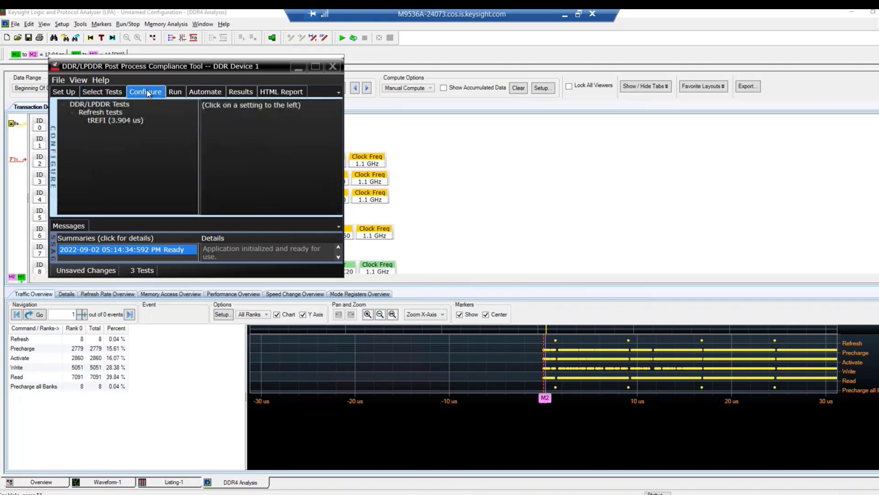
left_click(175, 92)
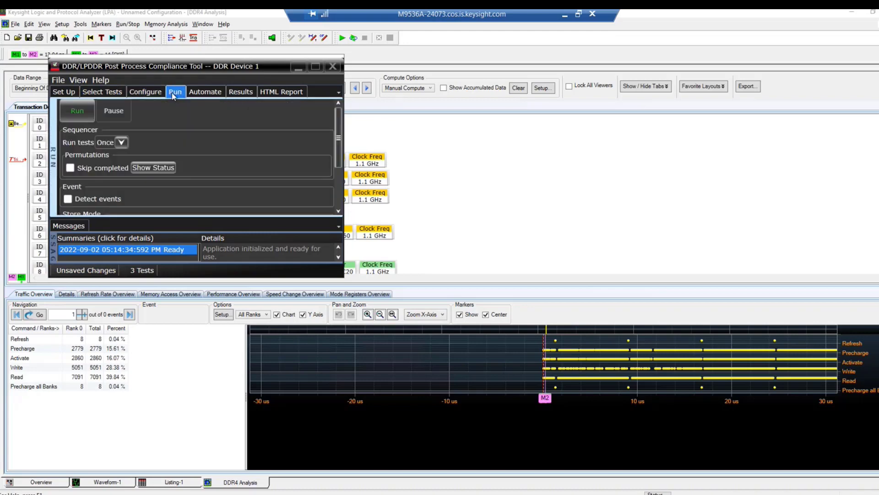
left_click(79, 111)
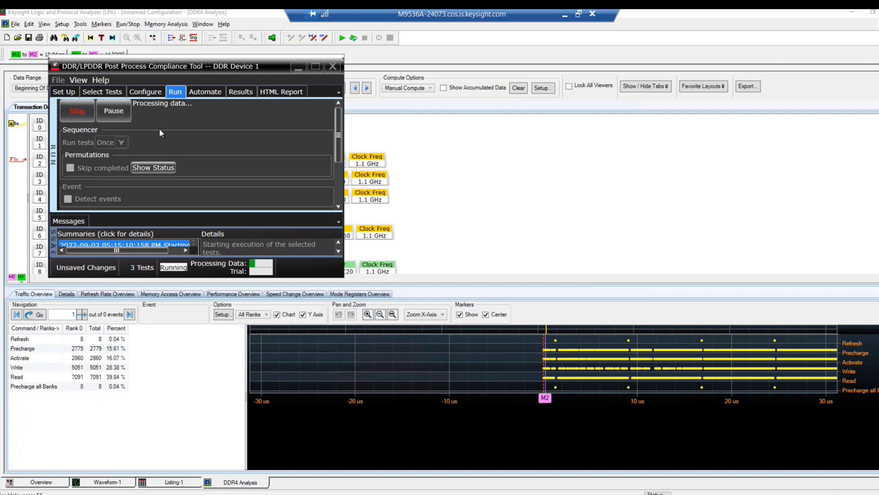
- Maximize the compliance tool to examine the protocol violation test results, and minimize it to return to the DDR4 Analysis window
left_click(317, 67)
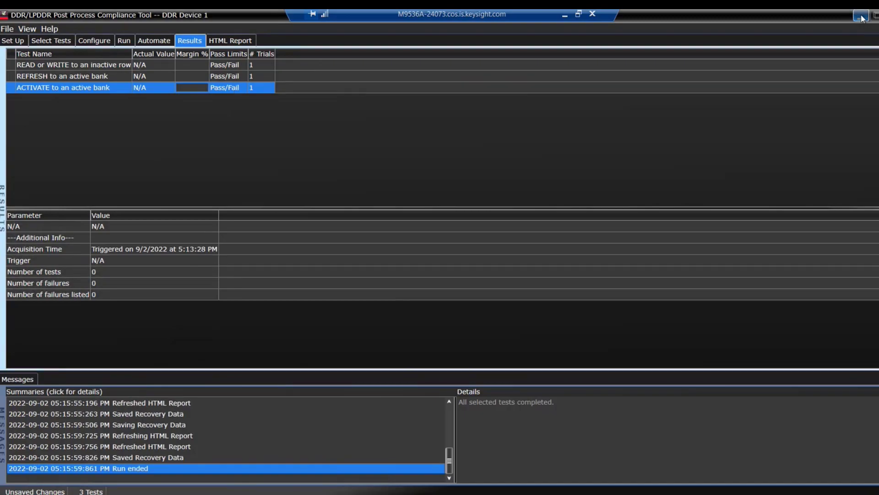
left_click(861, 17)
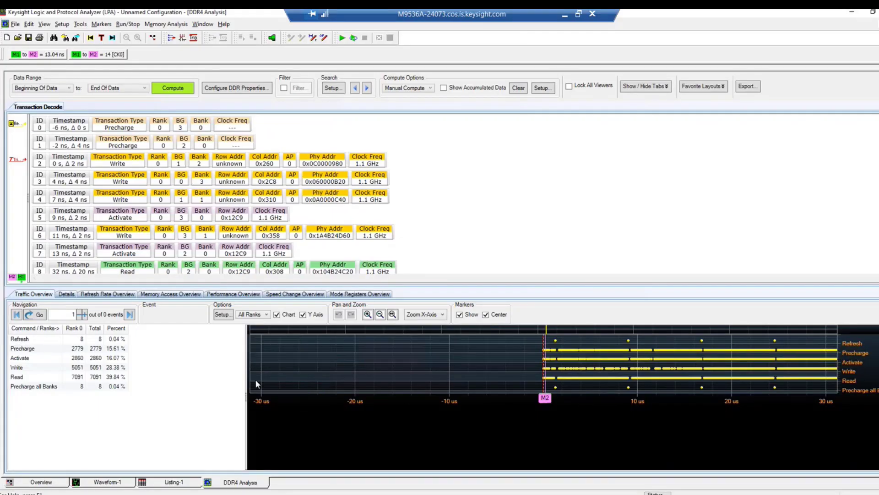
left_click(266, 88)
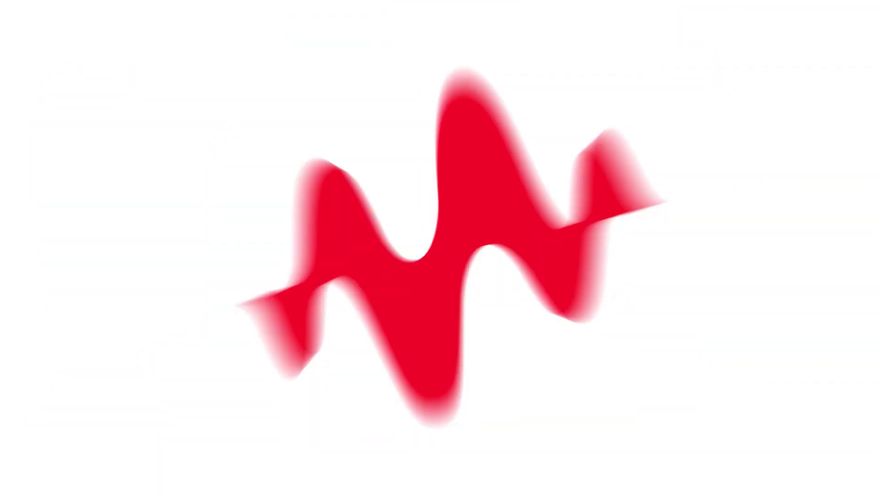